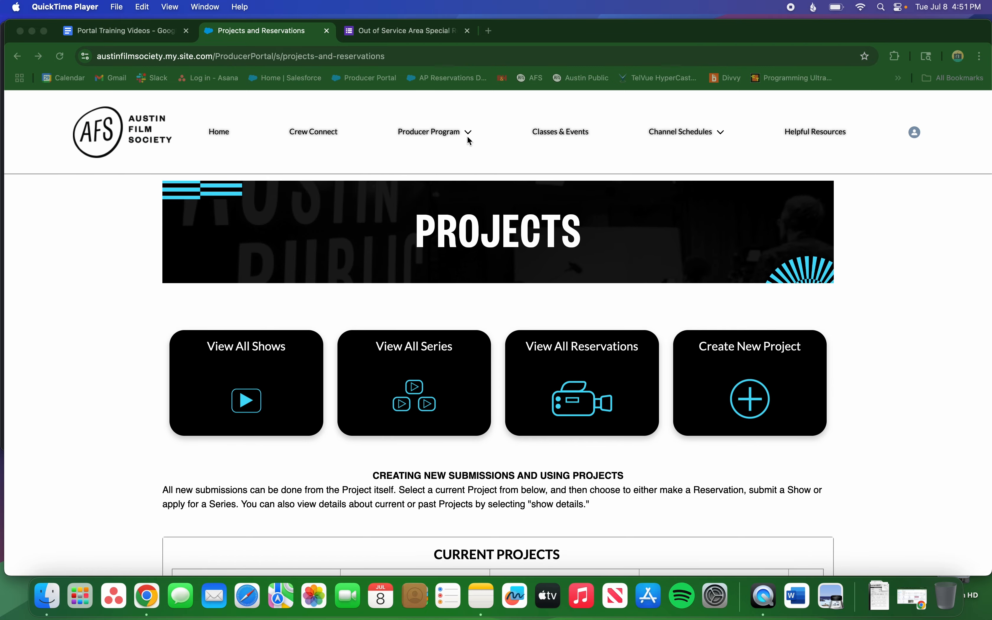
# Select the First Unitarian Universalist Church project under Current Projects and start a new reservation for it.
pyautogui.click(465, 140)
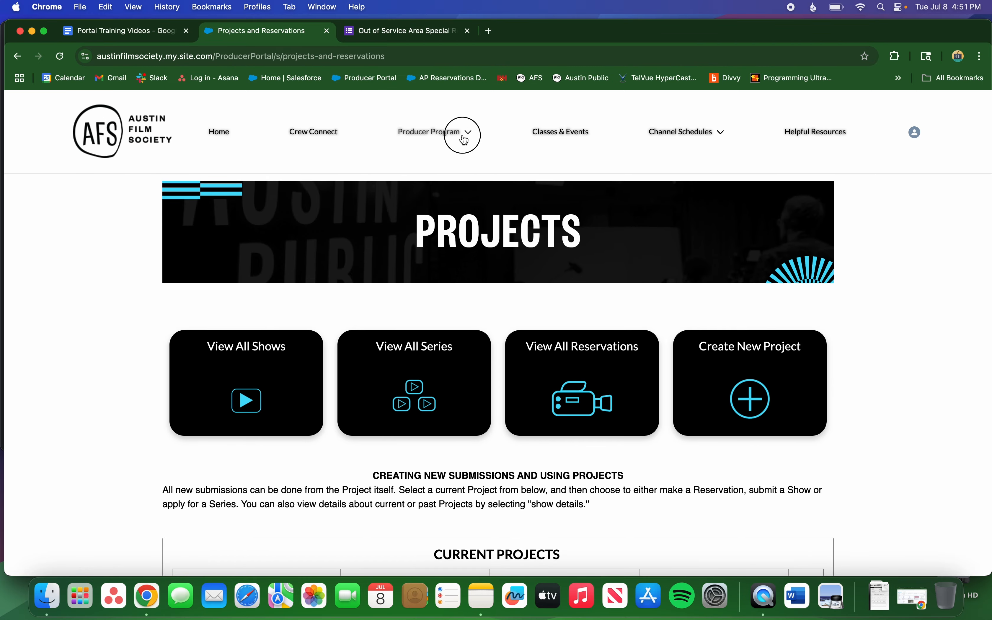
pyautogui.click(464, 138)
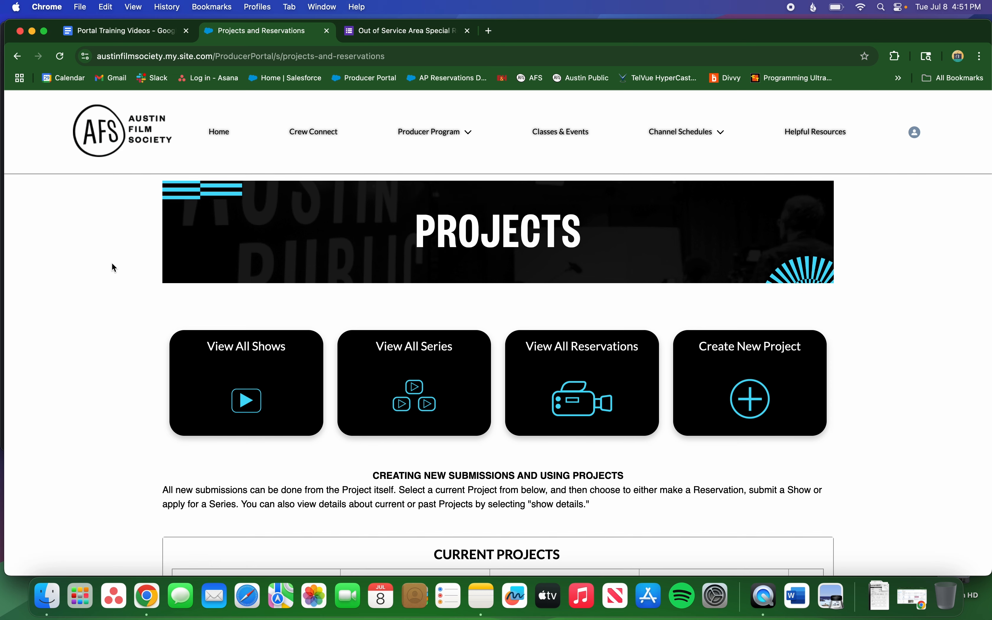
pyautogui.scroll(-5, 126, 308)
pyautogui.scroll(-4, 127, 308)
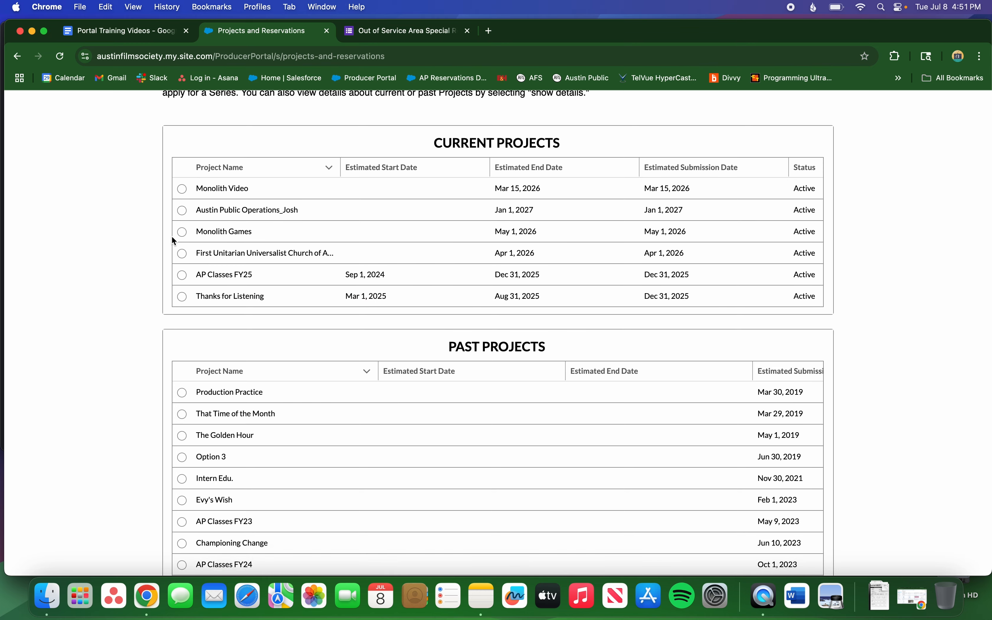
pyautogui.click(180, 253)
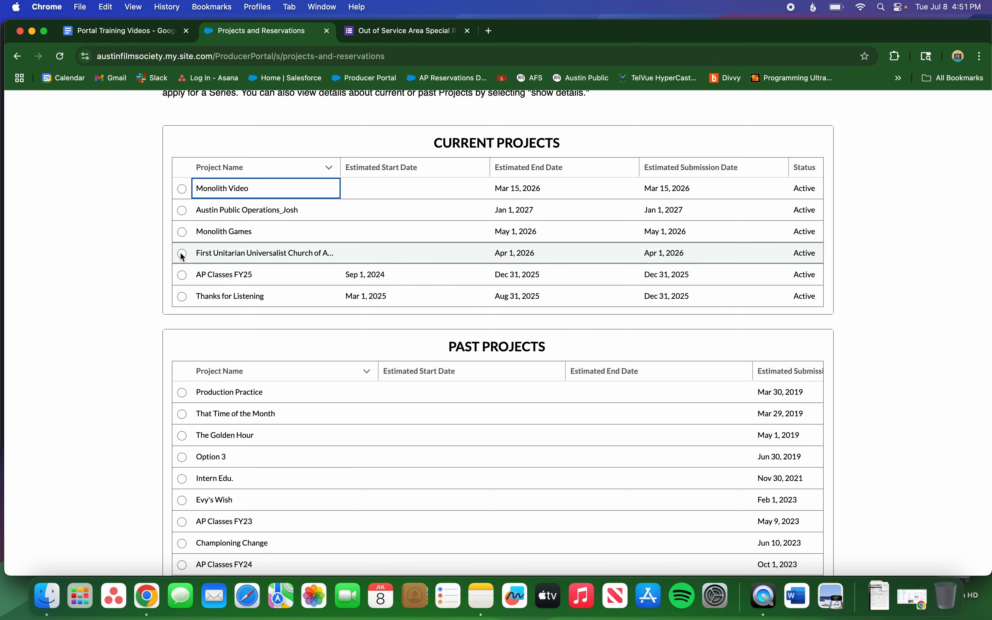
pyautogui.click(182, 254)
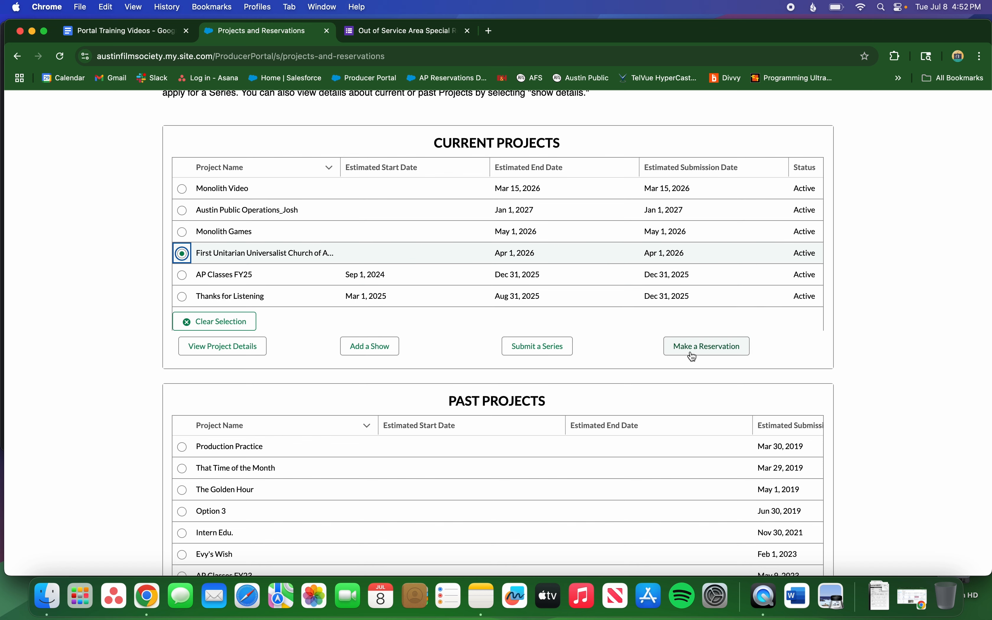
pyautogui.click(715, 352)
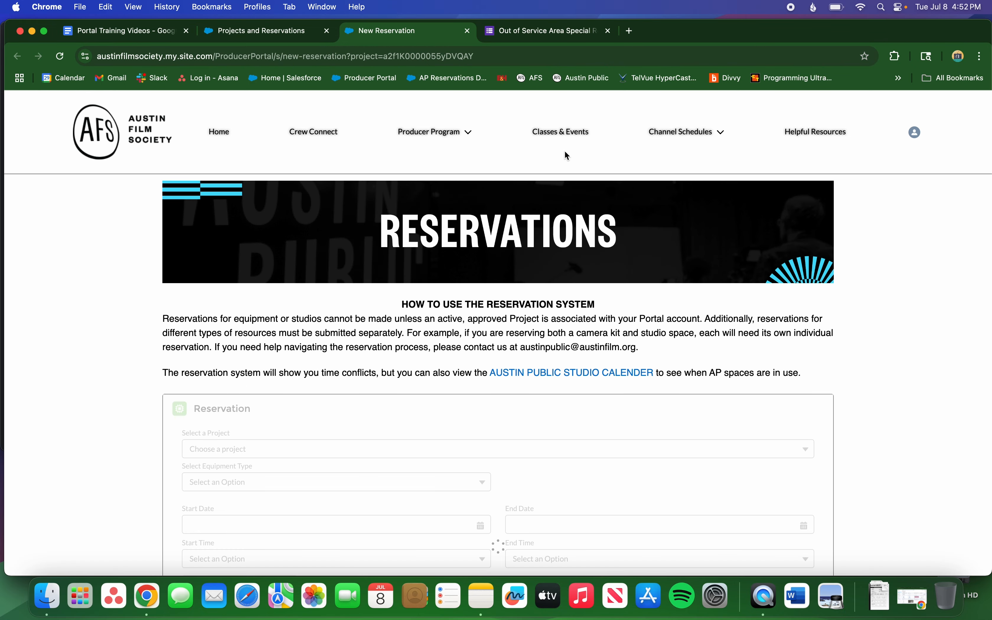
# Scroll to the church project's reservation form and open the Select Equipment Type dropdown.
pyautogui.scroll(-3, 102, 253)
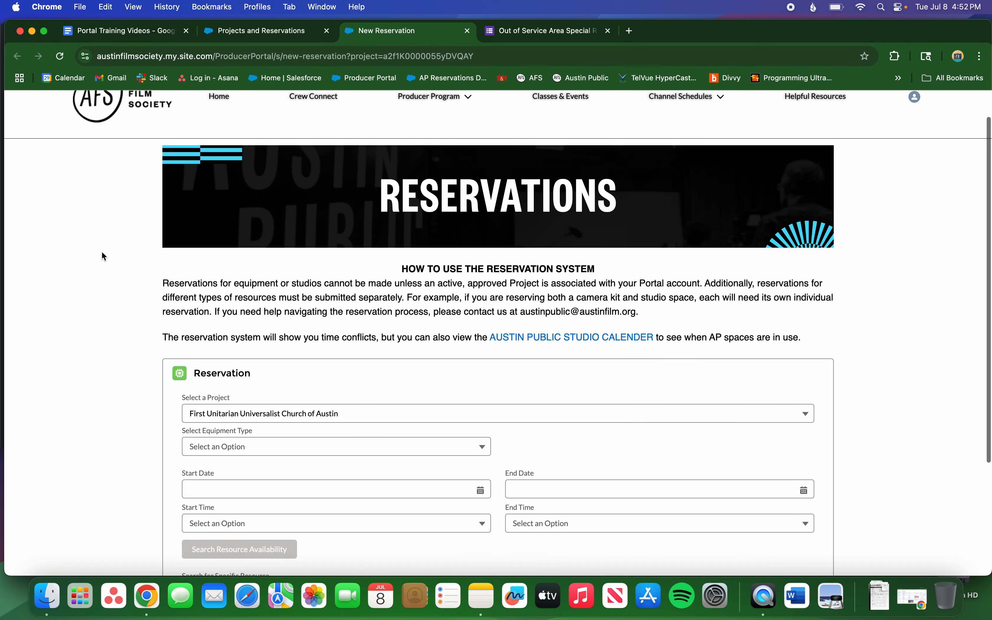
pyautogui.scroll(-1, 104, 256)
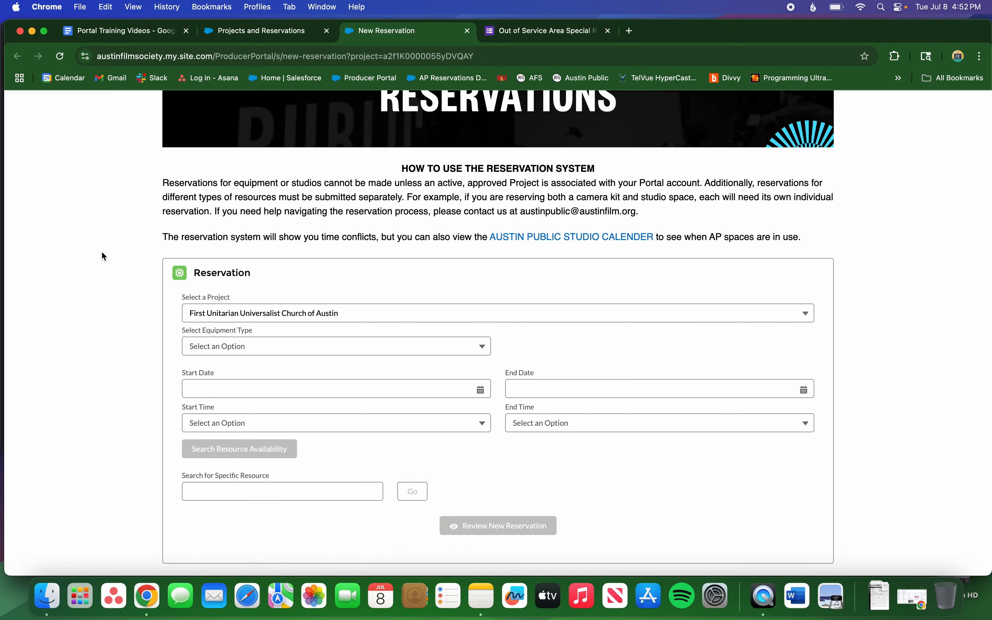
pyautogui.scroll(-2, 118, 237)
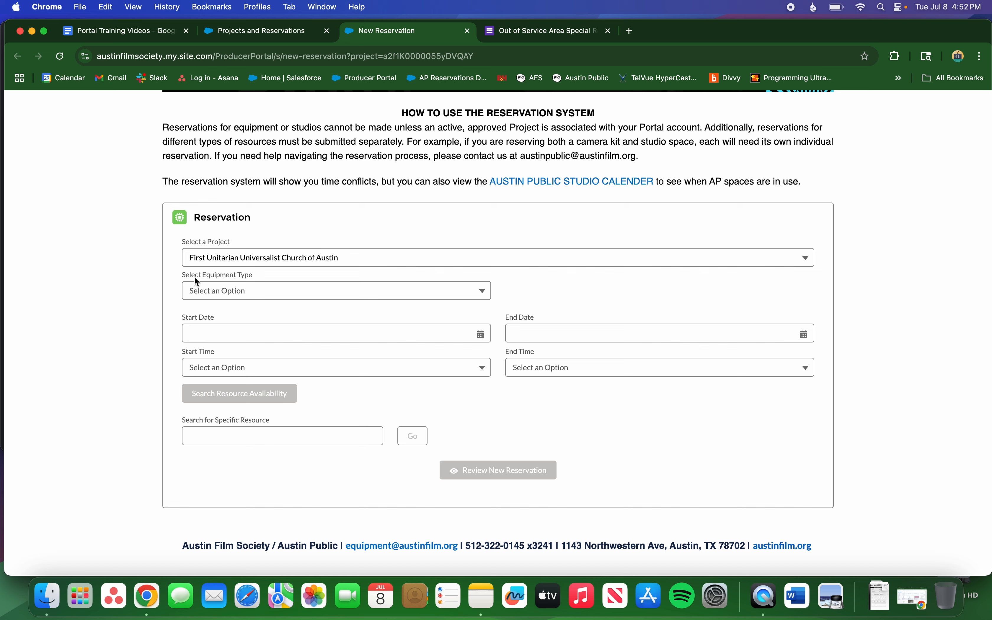
pyautogui.click(197, 294)
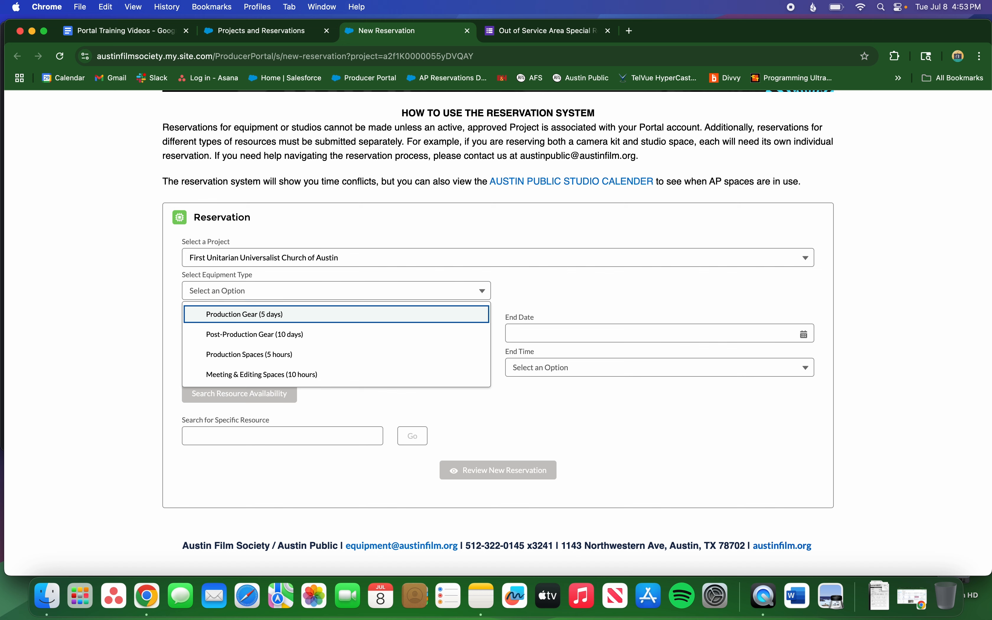
# Choose Production Gear (5 days) with start and end date both Jul 10, 2025.
pyautogui.click(199, 315)
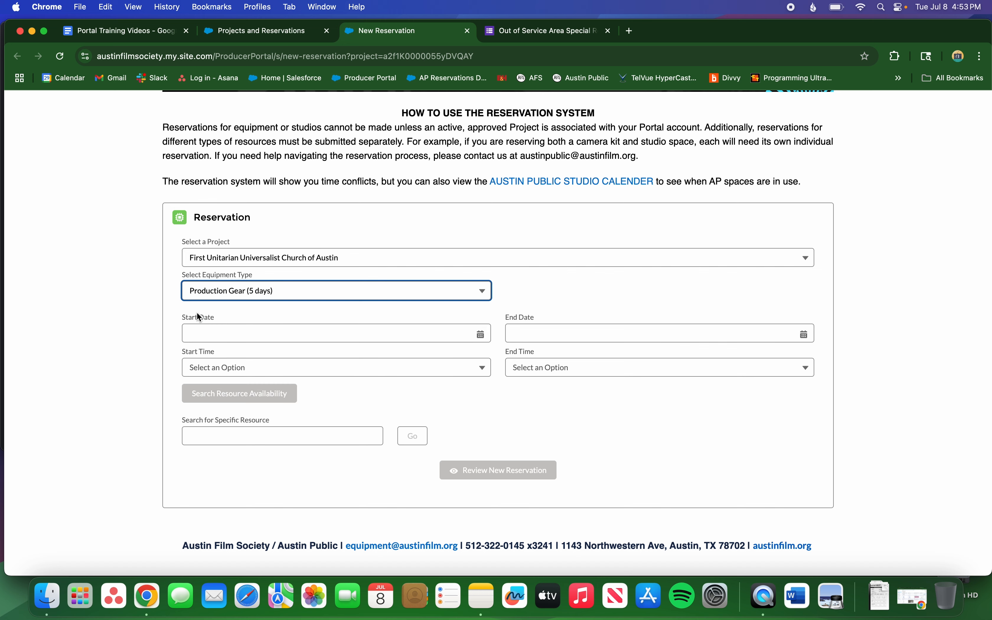
pyautogui.click(227, 327)
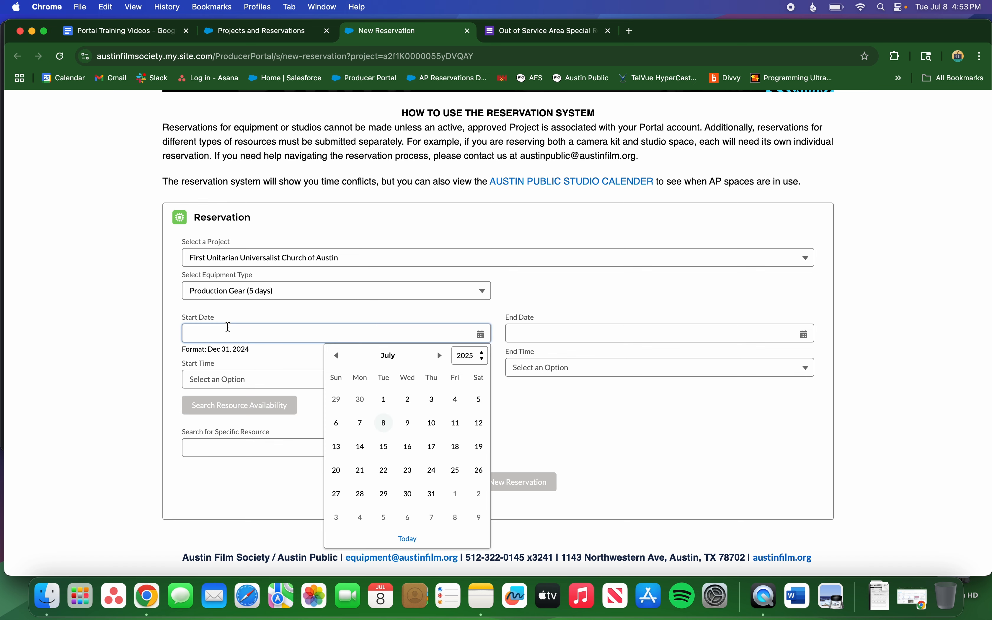
pyautogui.click(433, 423)
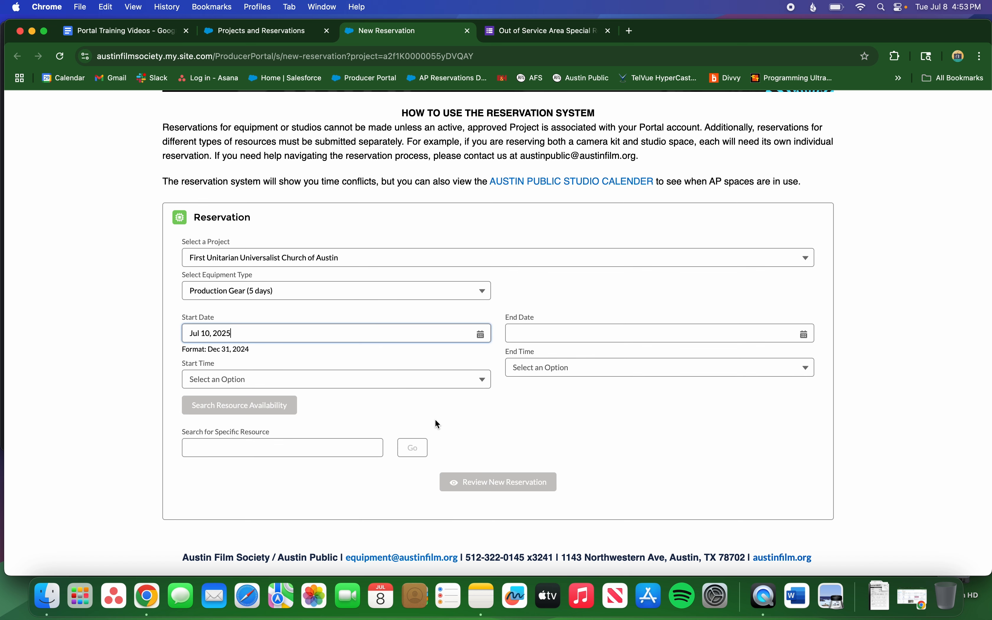
pyautogui.click(579, 331)
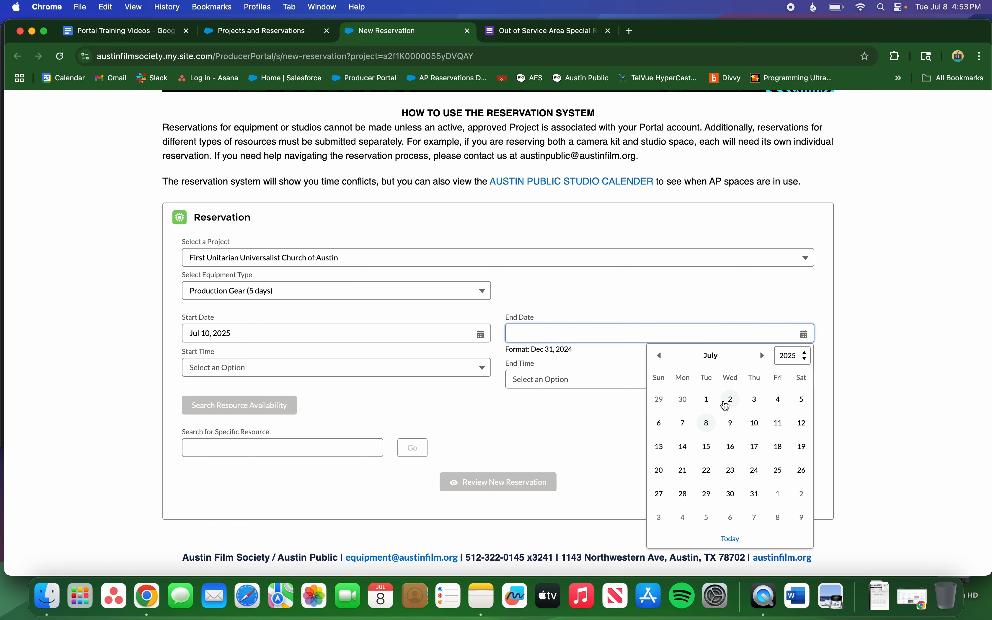
pyautogui.click(753, 424)
pyautogui.click(460, 393)
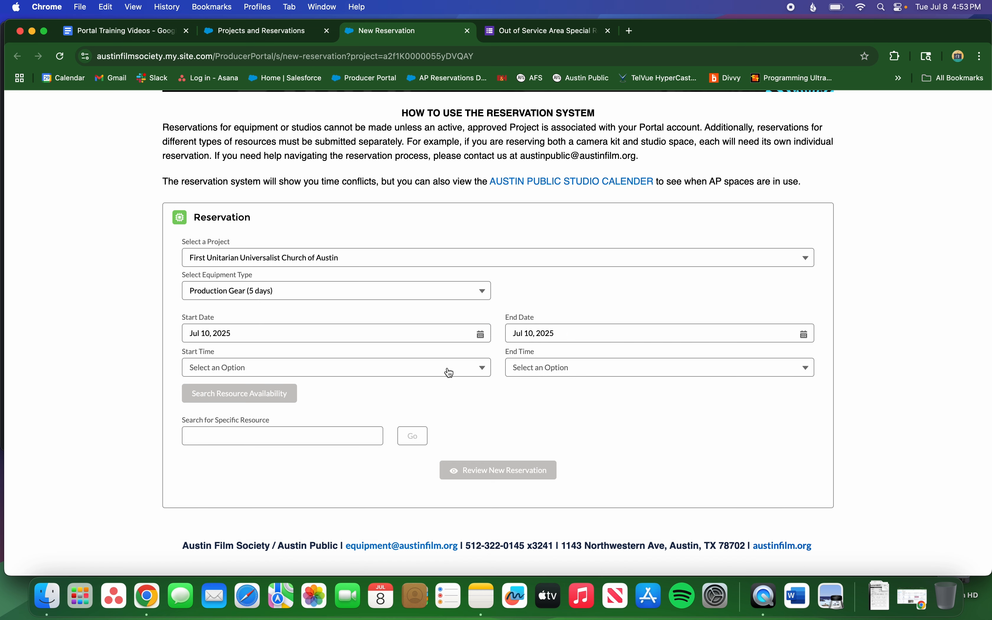
# Set the time window to 12:45 PM – 05:45 PM and search resource availability.
pyautogui.click(450, 371)
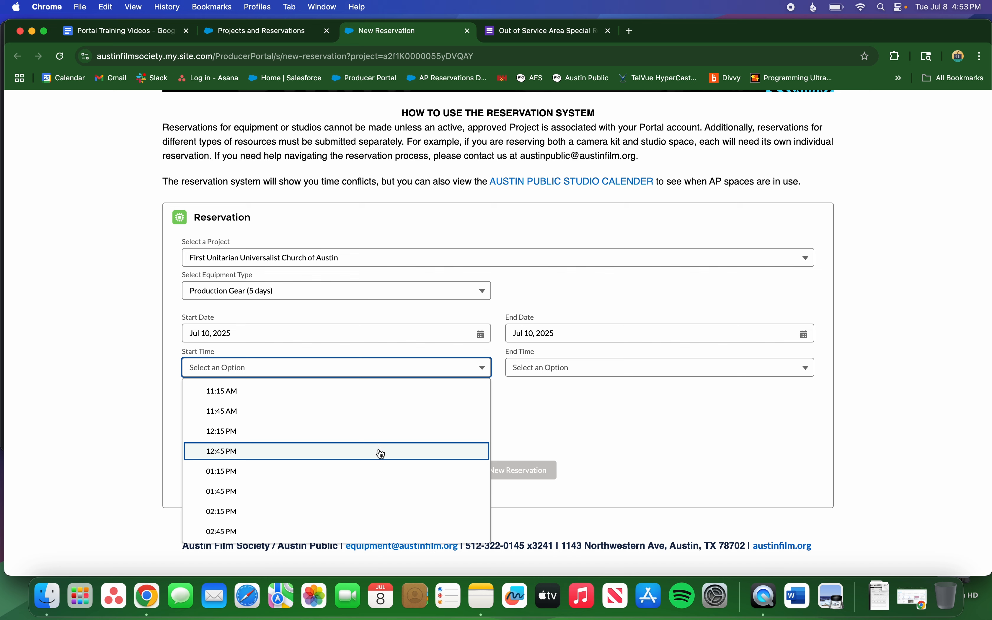
pyautogui.scroll(-3, 380, 439)
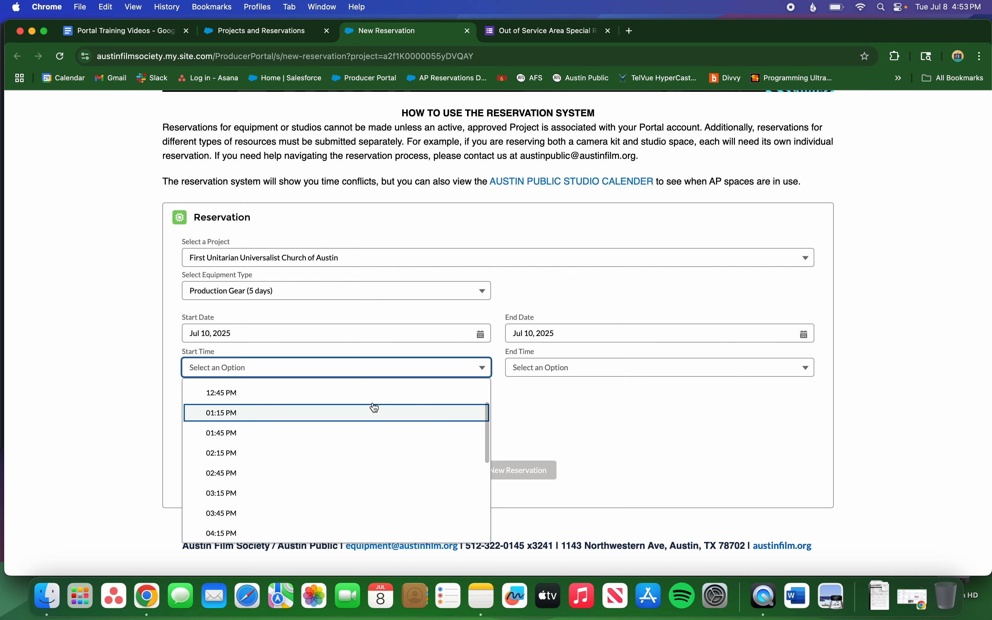
pyautogui.scroll(-1, 374, 411)
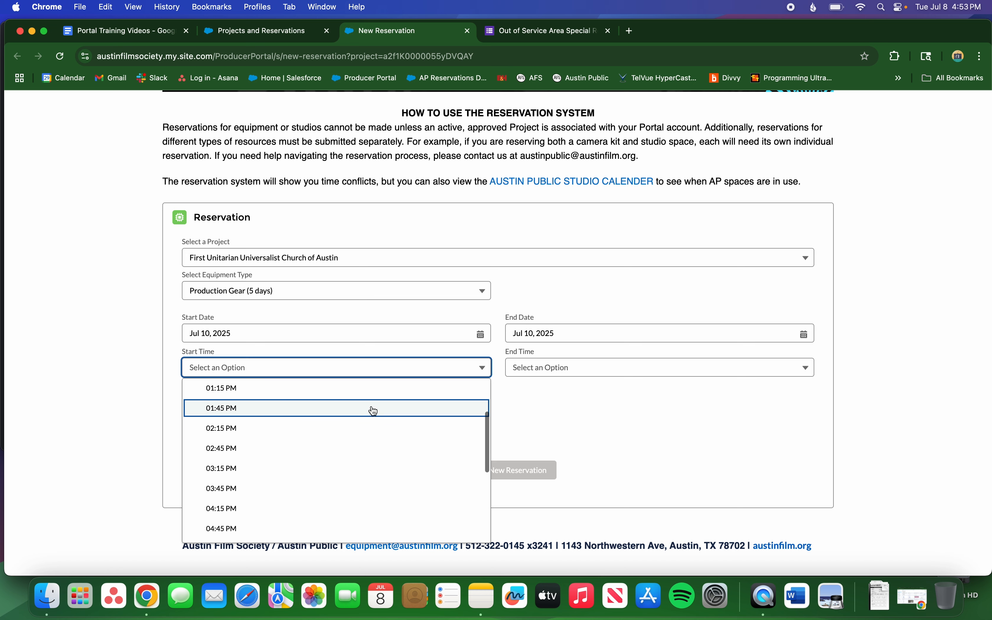
pyautogui.scroll(2, 374, 411)
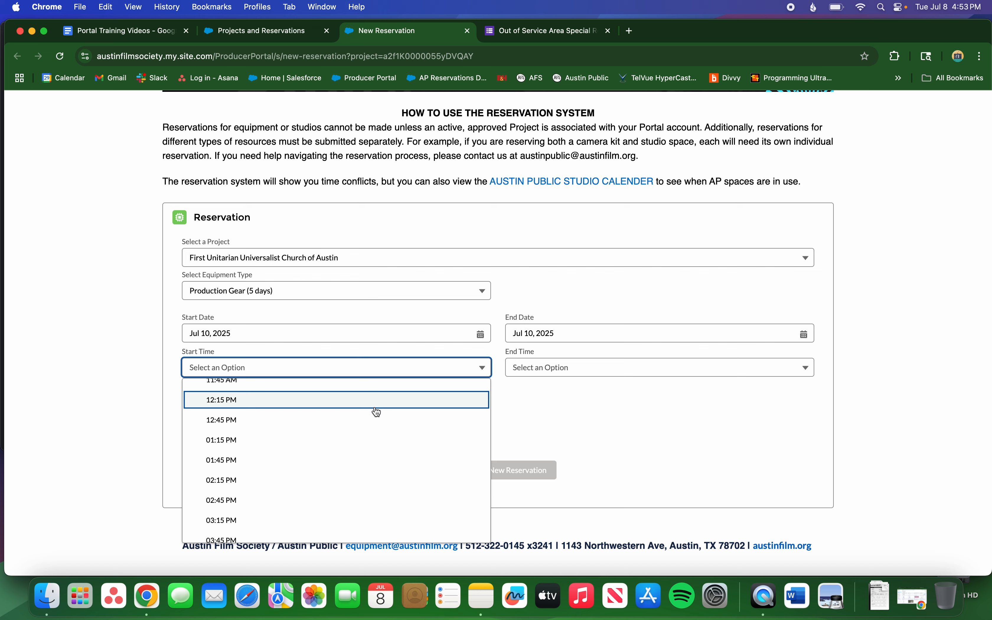
pyautogui.click(375, 414)
pyautogui.click(539, 376)
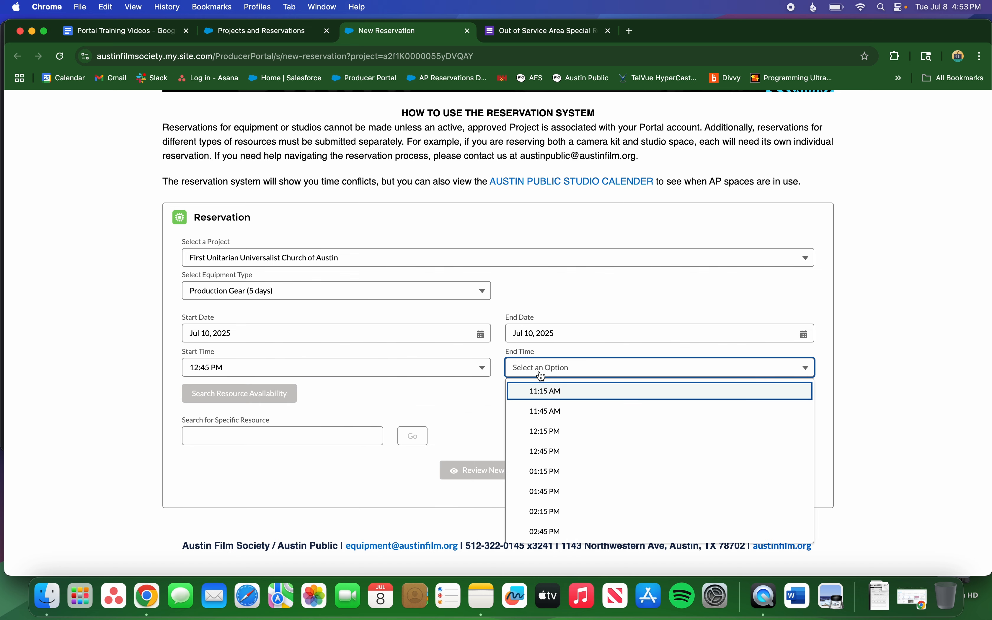
pyautogui.scroll(-2, 558, 433)
pyautogui.scroll(-5, 557, 433)
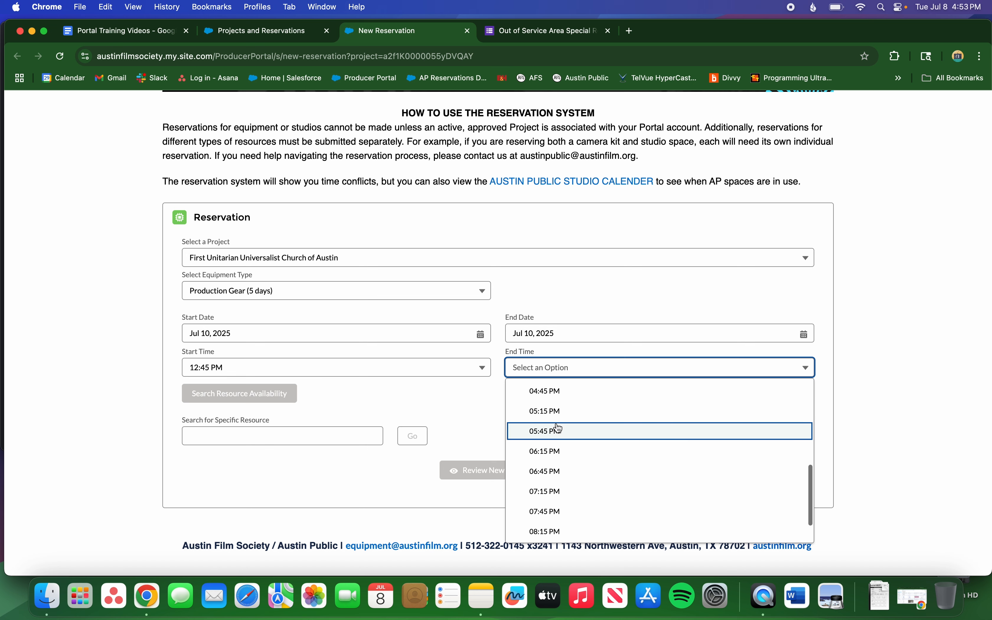
pyautogui.click(557, 431)
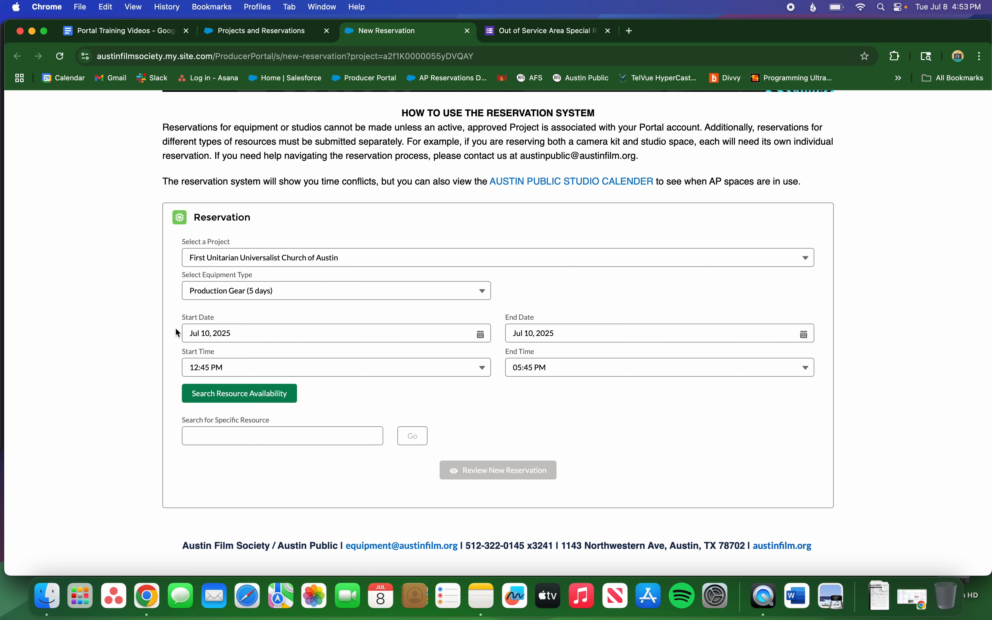
pyautogui.click(205, 404)
# Open MORE INFORMATION for the Cameras category in the Production Gear list.
pyautogui.scroll(-10, 187, 404)
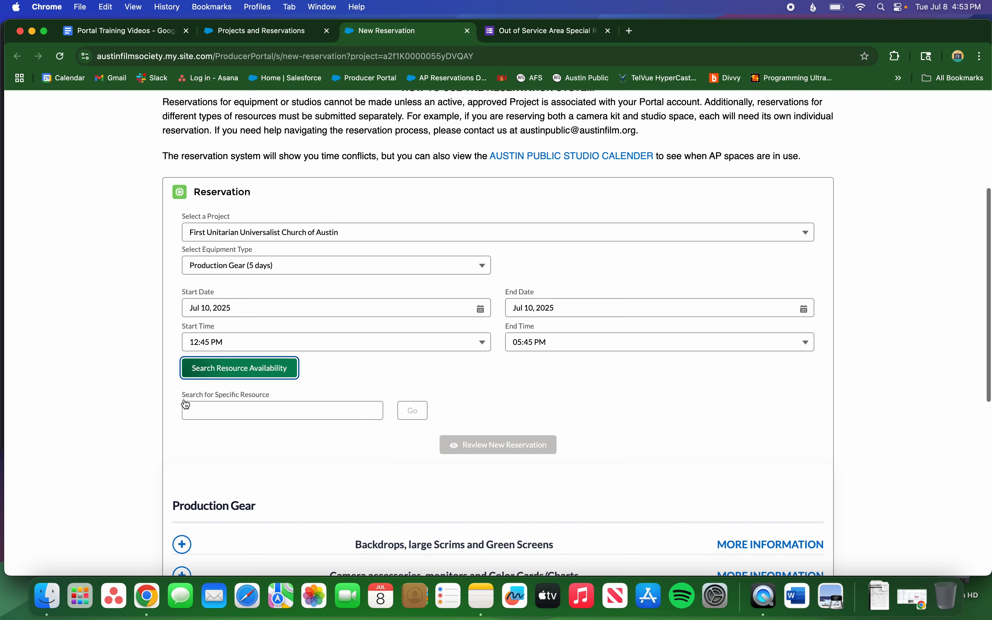
pyautogui.scroll(-2, 125, 354)
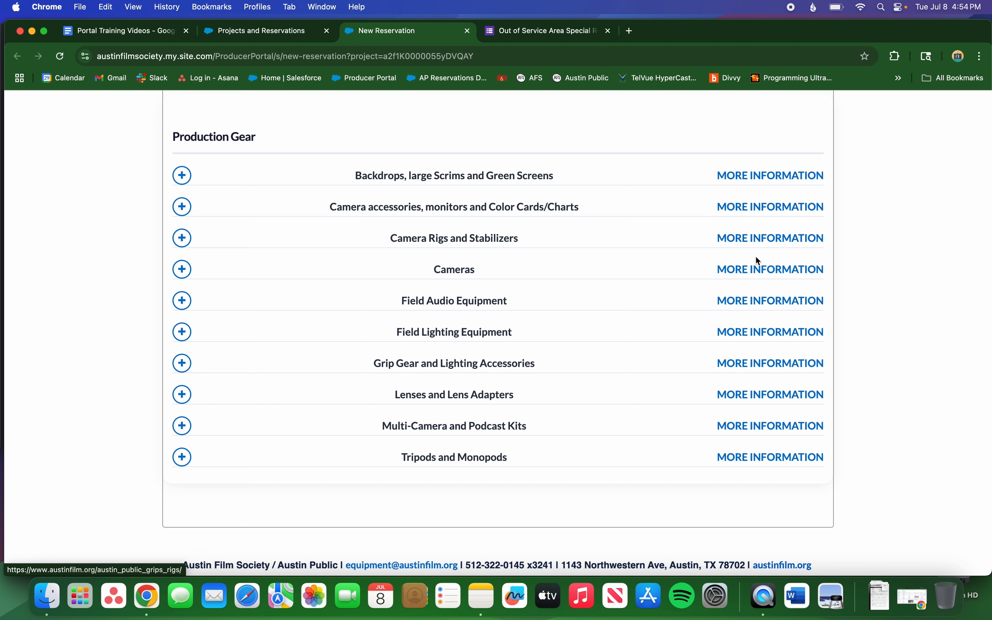
pyautogui.click(758, 269)
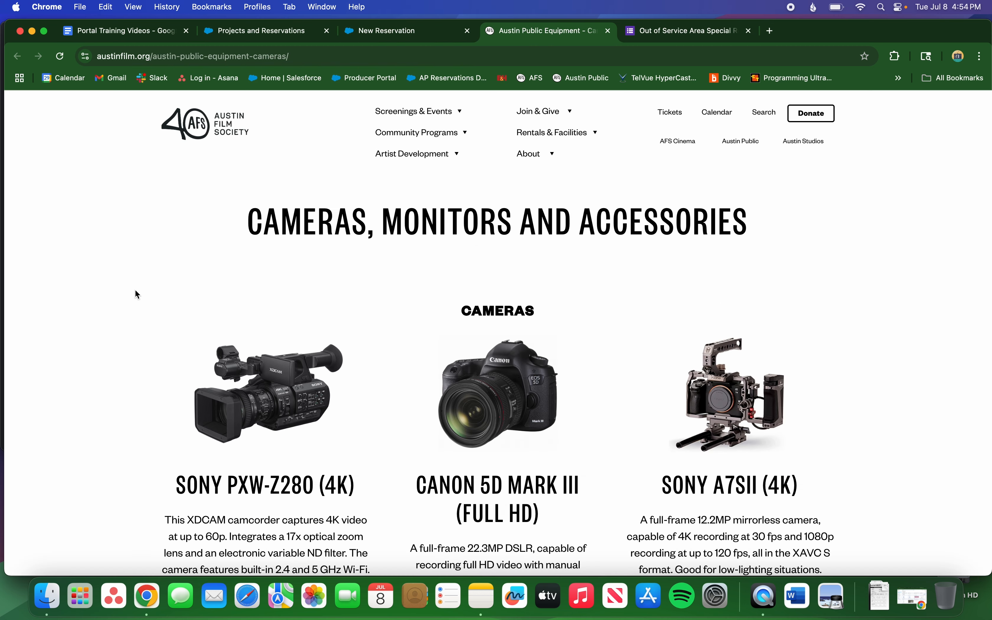
# Browse the Cameras equipment page, then return to the New Reservation tab.
pyautogui.scroll(-3, 149, 308)
pyautogui.scroll(-5, 151, 314)
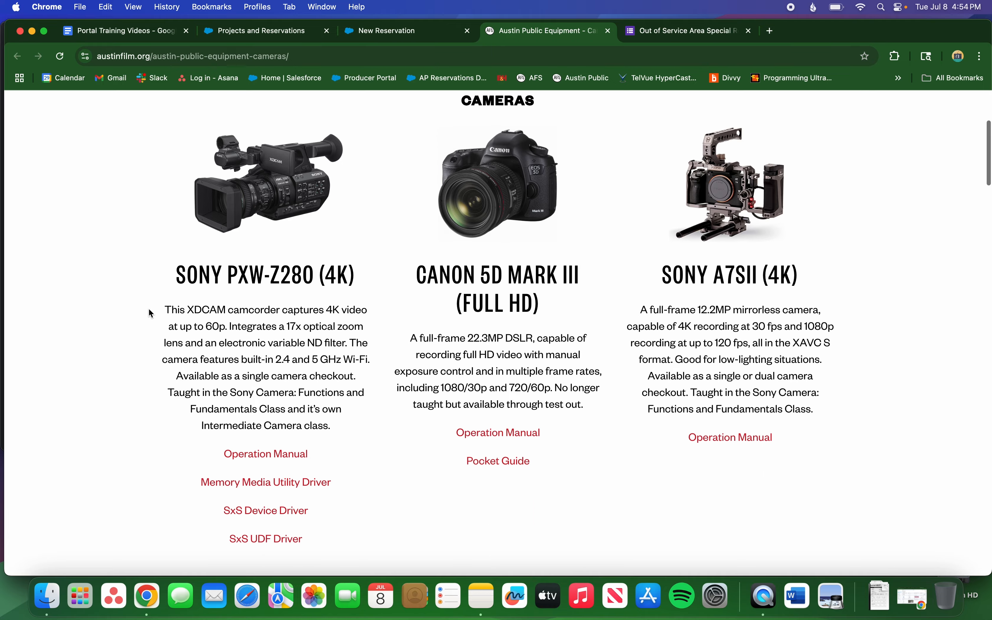
pyautogui.scroll(-8, 151, 313)
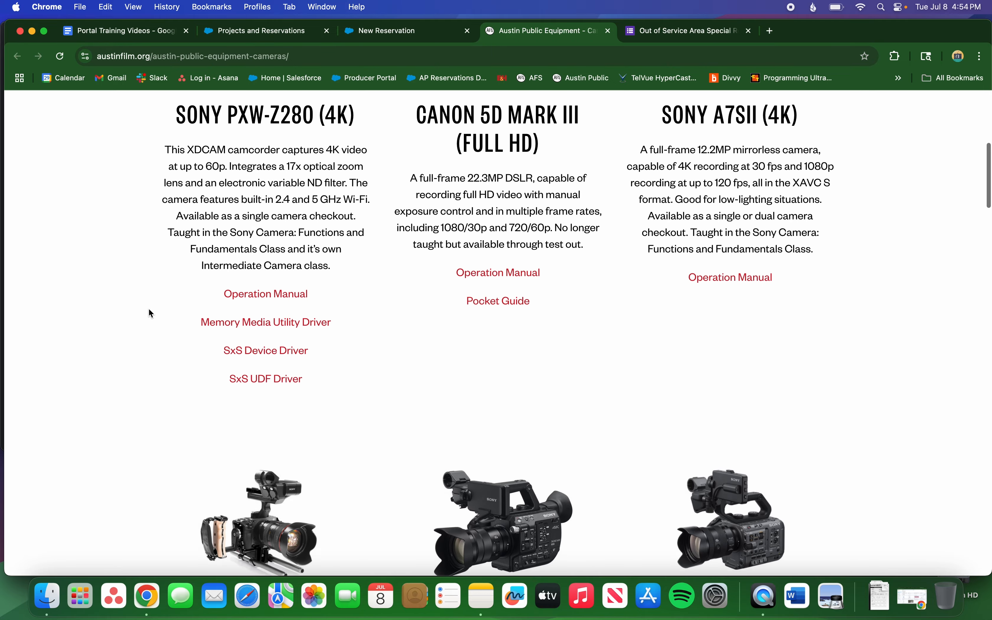
pyautogui.scroll(-9, 151, 313)
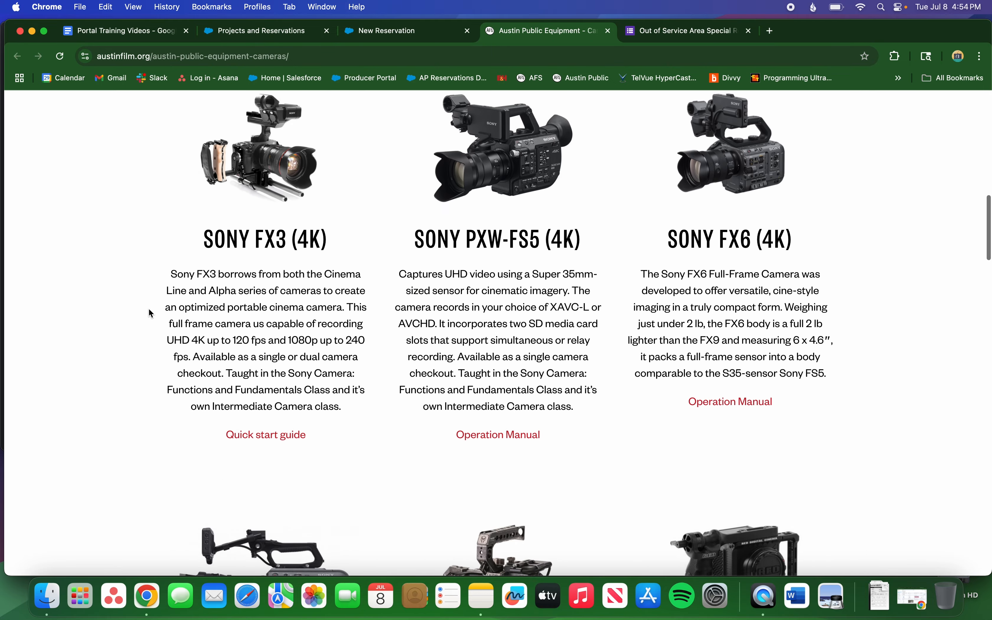
pyautogui.scroll(-19, 151, 314)
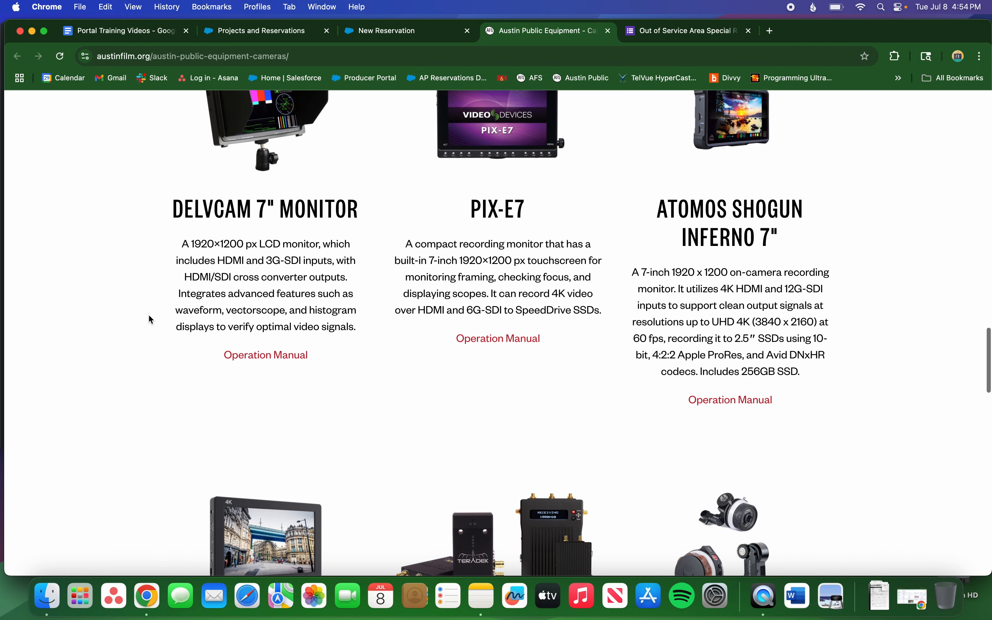
pyautogui.click(386, 38)
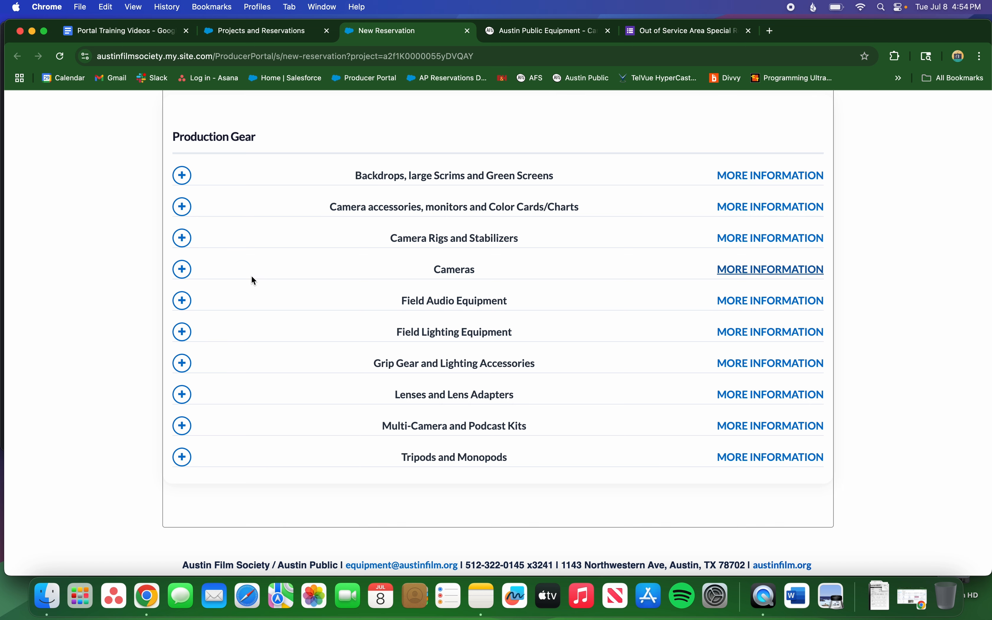
# Under Cameras > Single Cameras, include the Canon 5D Mark III COA19554.
pyautogui.click(183, 270)
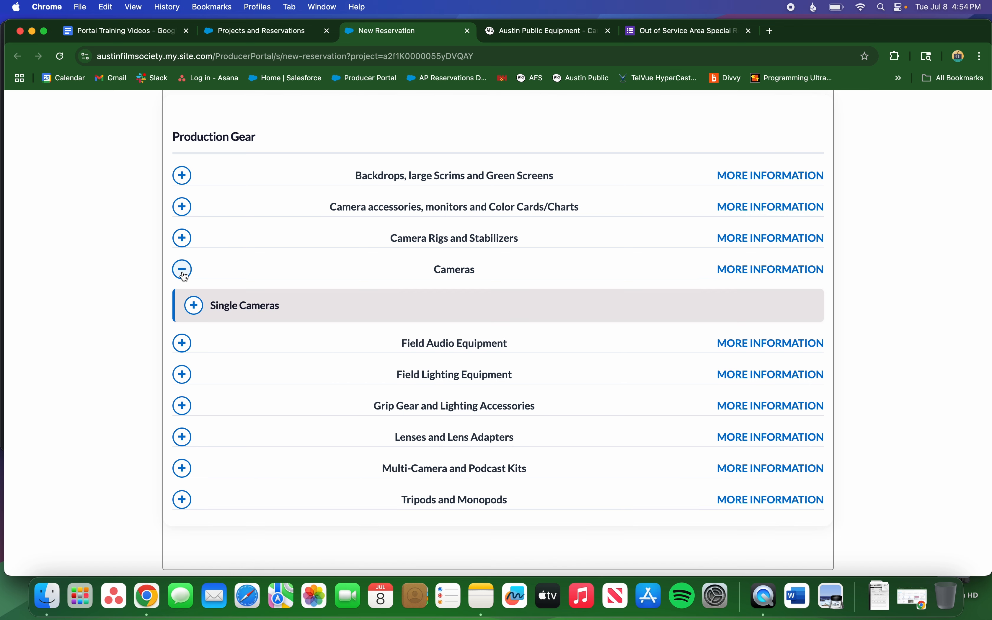
pyautogui.scroll(-1, 154, 284)
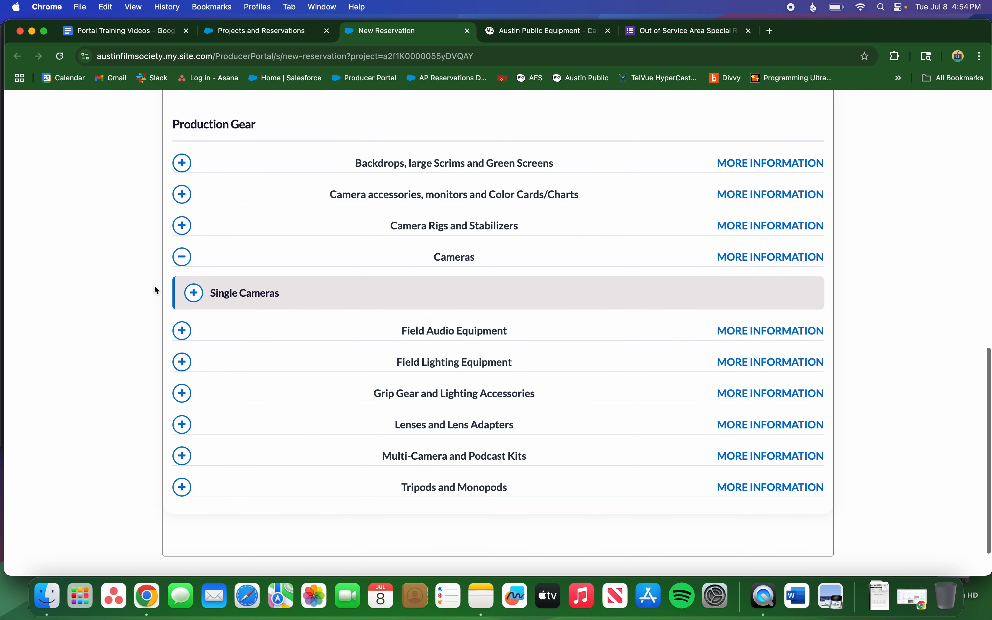
pyautogui.click(194, 292)
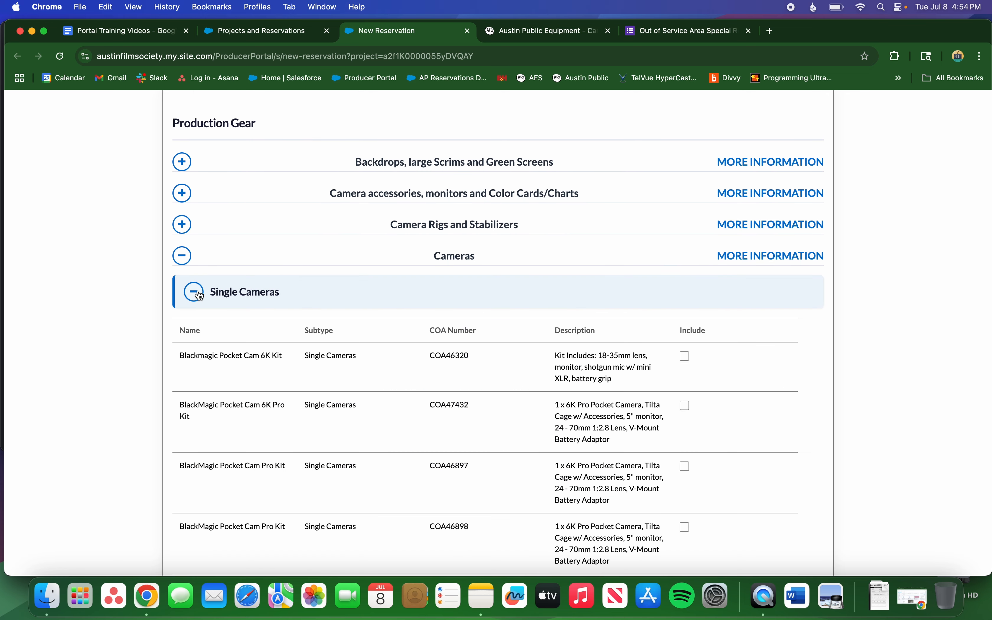
pyautogui.scroll(-5, 199, 295)
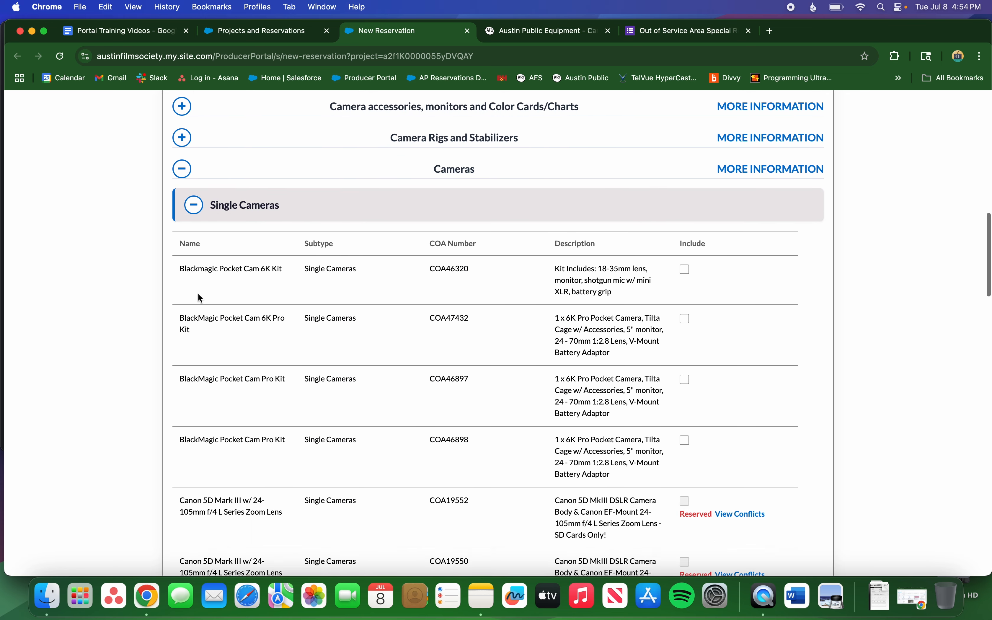
pyautogui.scroll(-10, 199, 298)
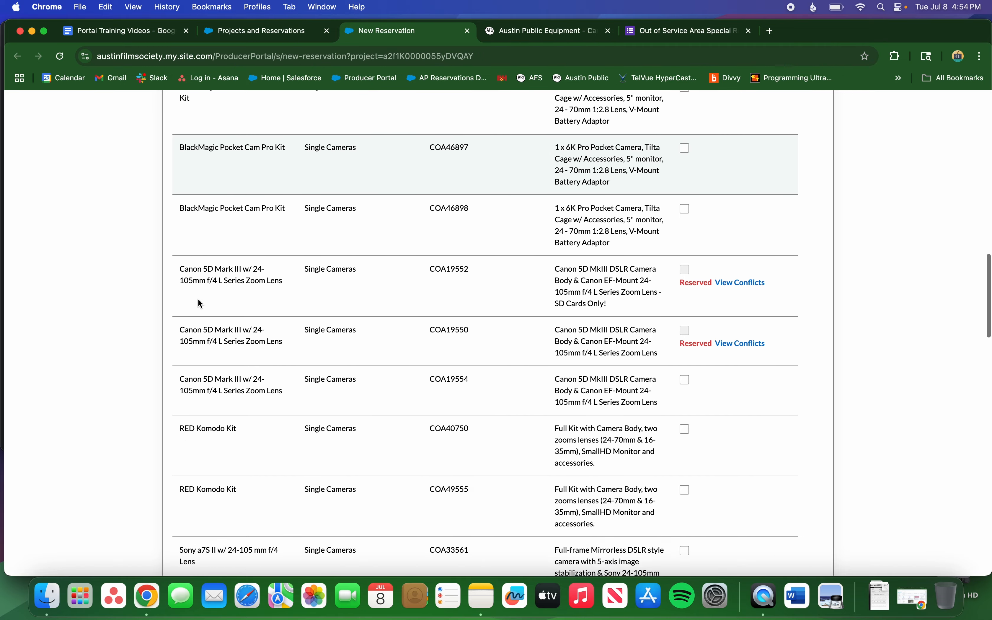
pyautogui.scroll(-8, 201, 310)
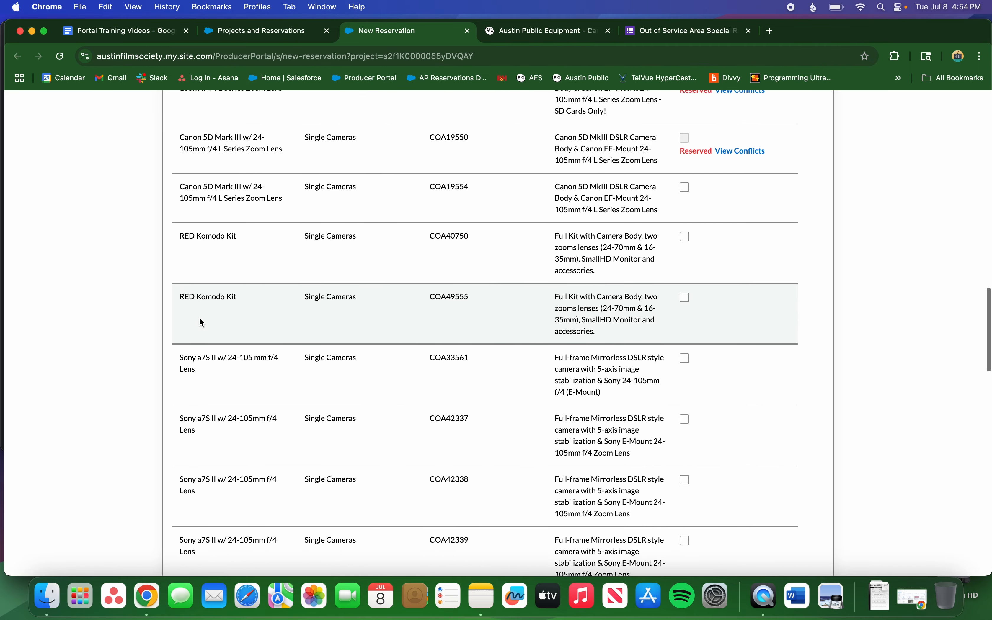
pyautogui.scroll(7, 199, 317)
pyautogui.scroll(1, 199, 317)
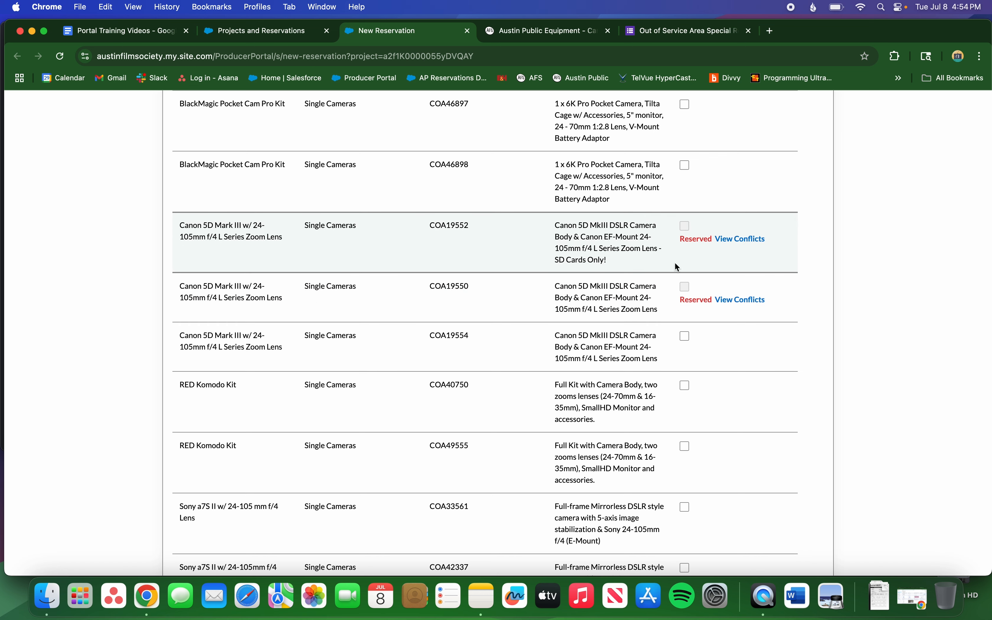
pyautogui.moveTo(704, 245)
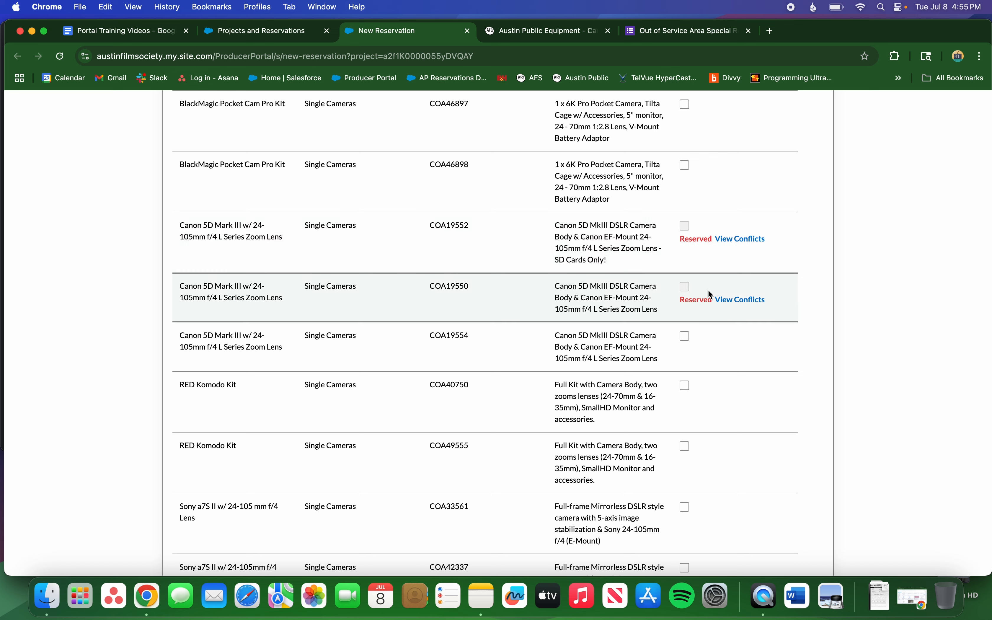
pyautogui.click(686, 338)
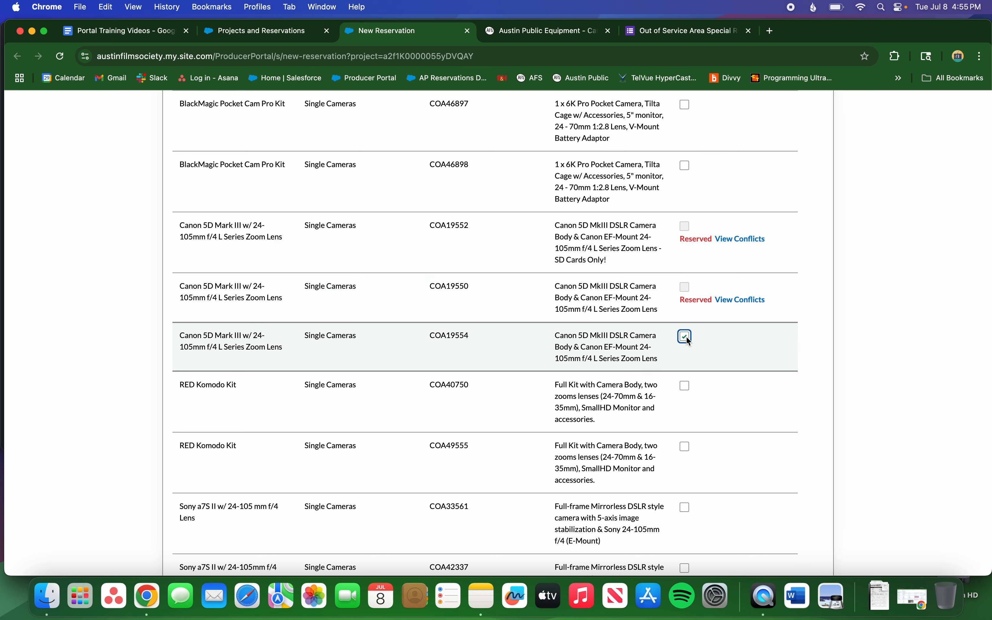
pyautogui.scroll(-1, 686, 338)
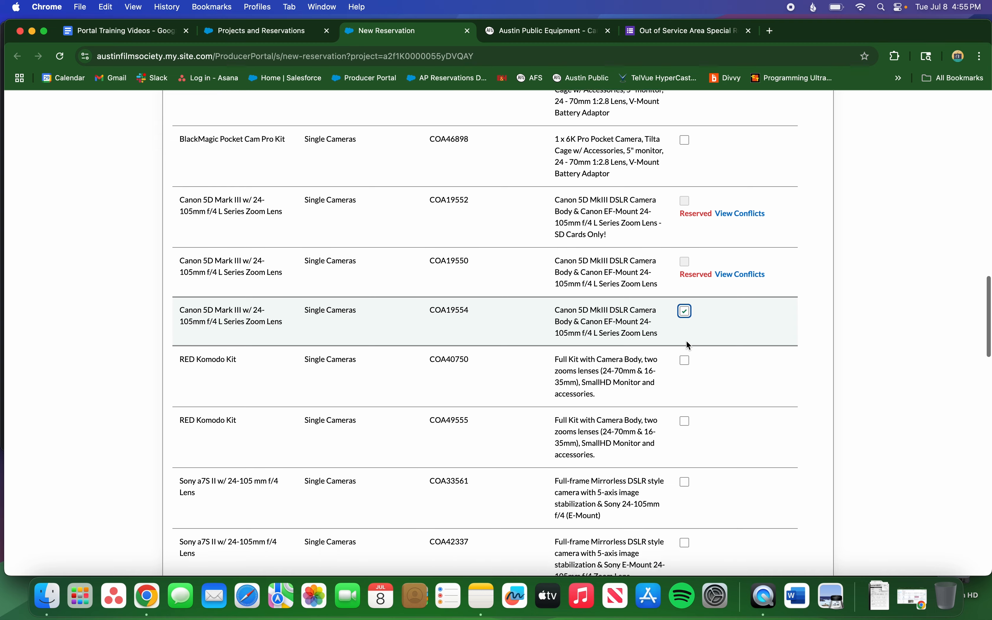
pyautogui.scroll(10, 687, 344)
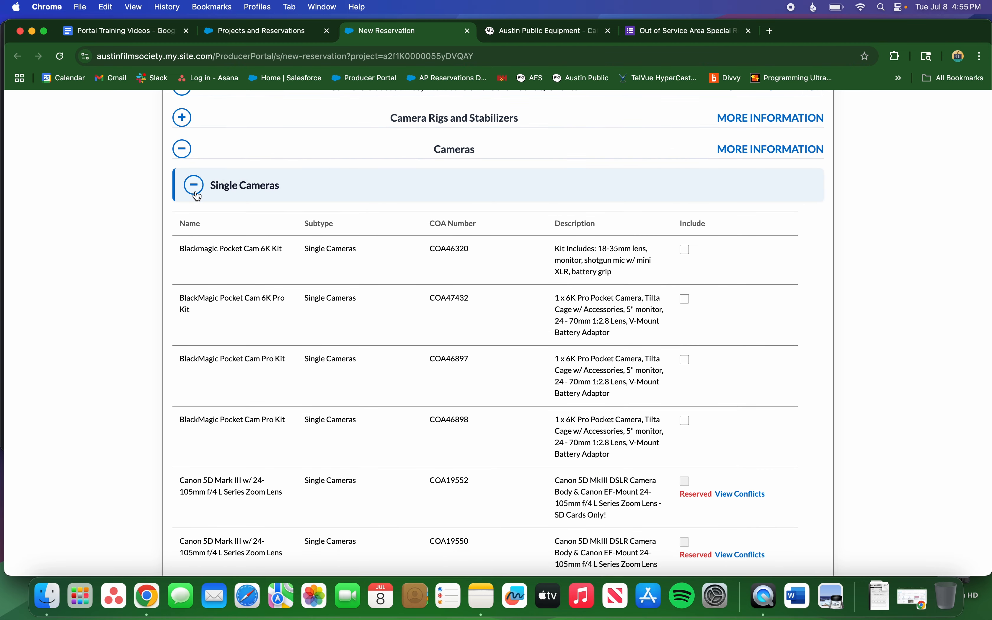
# Under Tripods and Monopods > Full-sized Tripods, include the Manfrotto 504X fluid head tripod COA46684.
pyautogui.click(193, 185)
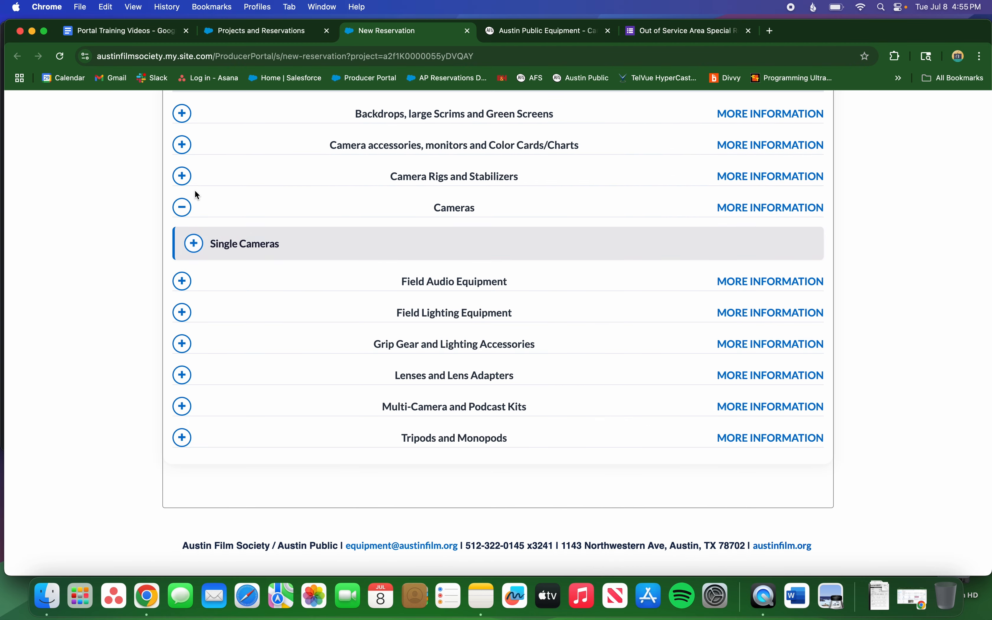
pyautogui.click(184, 437)
pyautogui.scroll(-4, 185, 438)
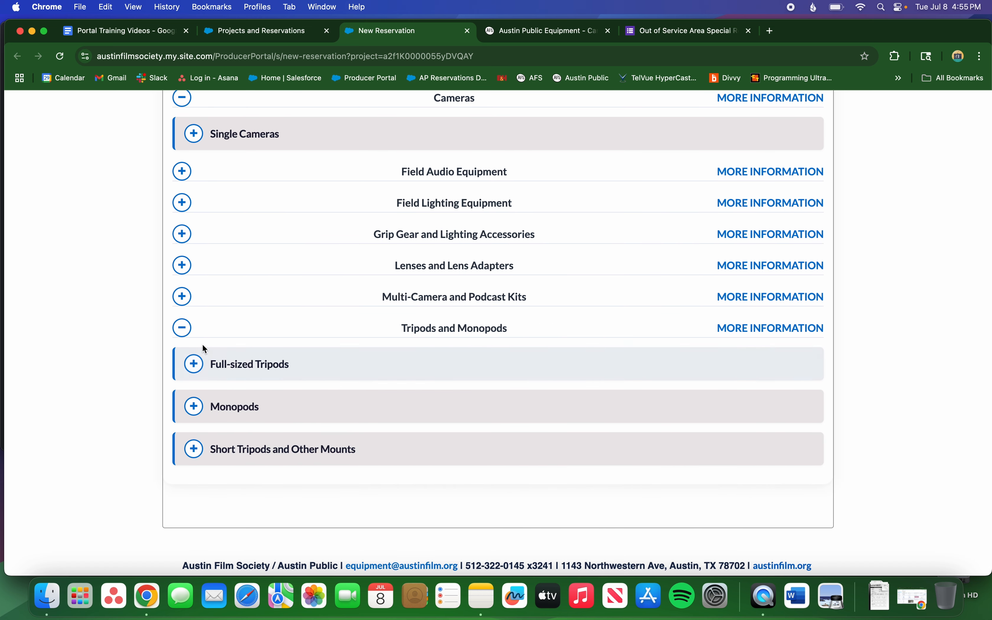
pyautogui.scroll(-1, 214, 339)
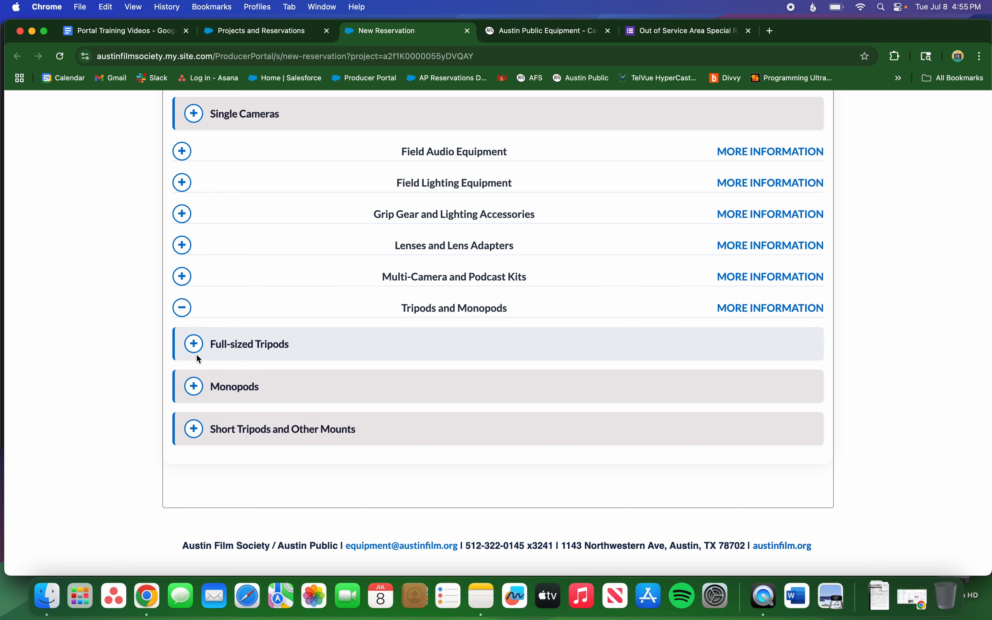
pyautogui.click(196, 346)
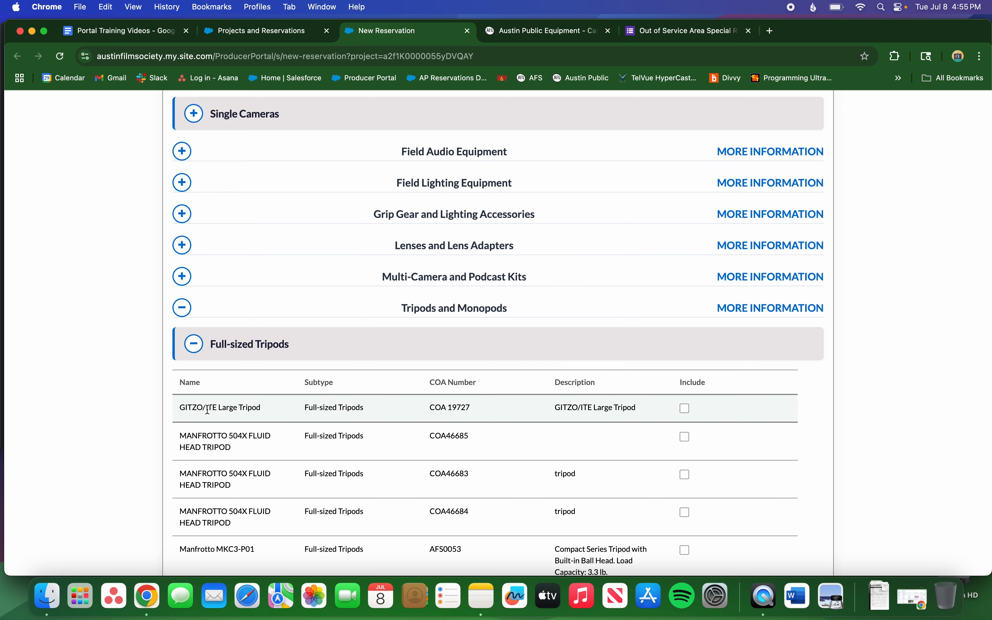
pyautogui.scroll(-3, 206, 408)
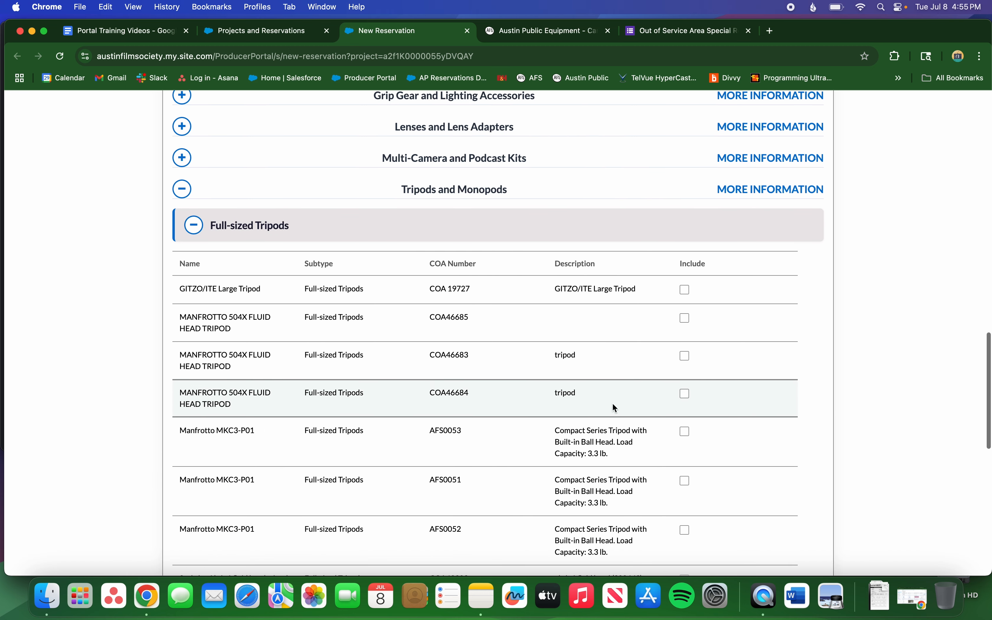
pyautogui.click(684, 393)
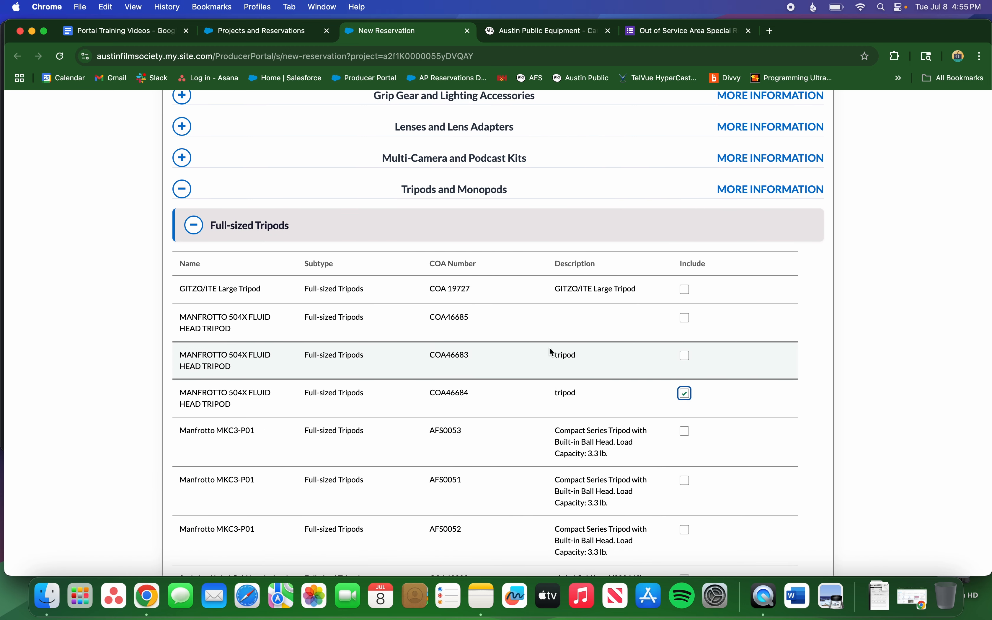
pyautogui.click(190, 227)
pyautogui.scroll(2, 189, 228)
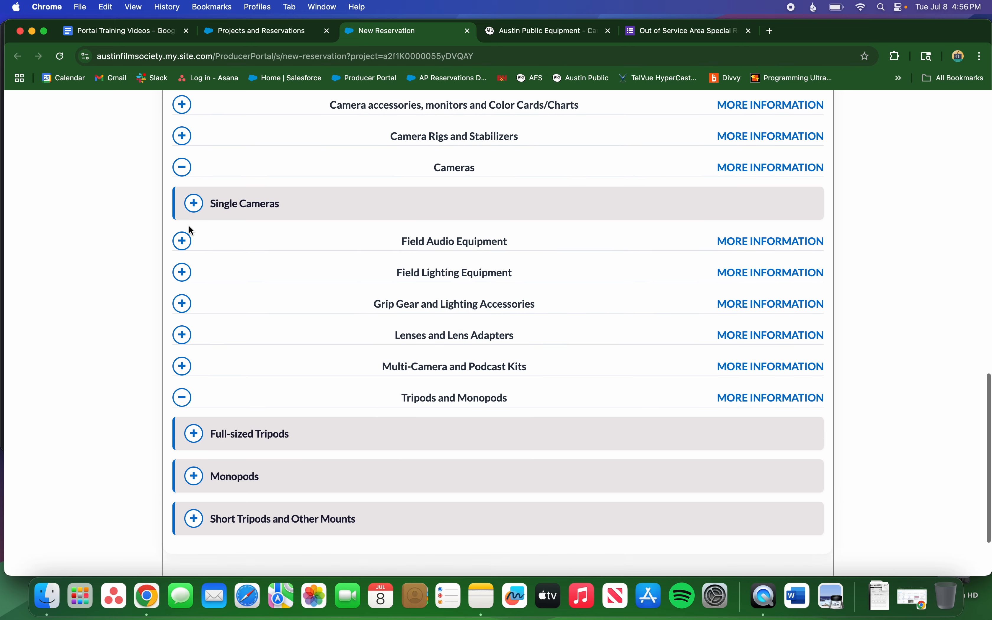
pyautogui.scroll(10, 188, 225)
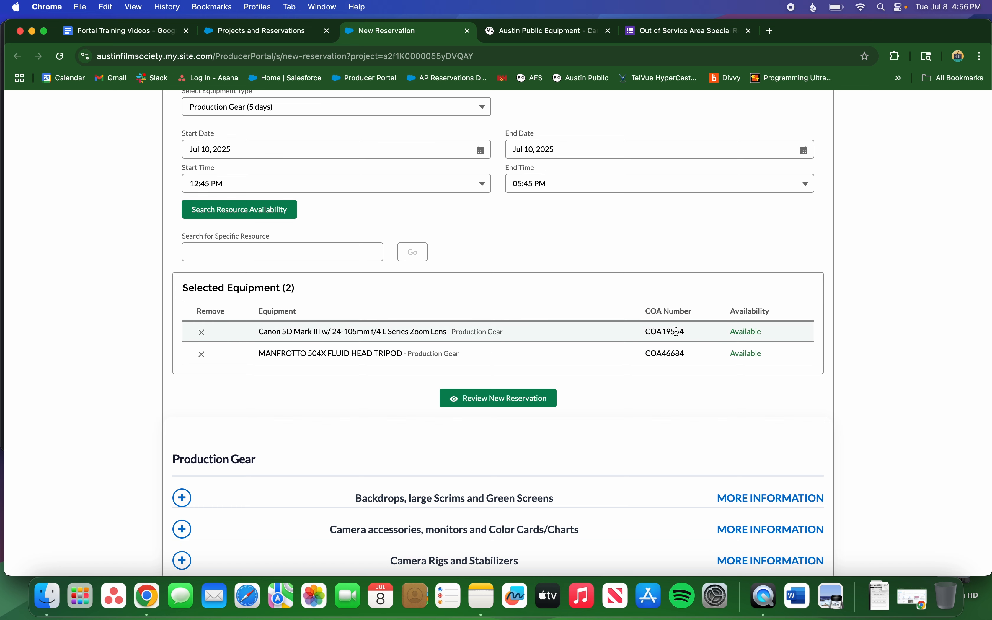
pyautogui.scroll(-5, 677, 330)
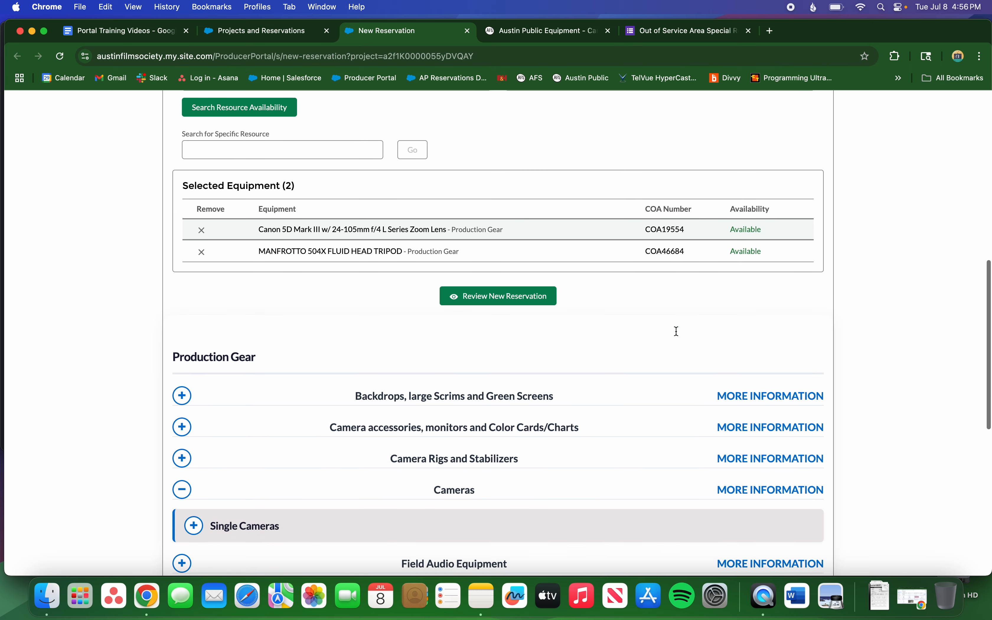
pyautogui.scroll(-5, 619, 347)
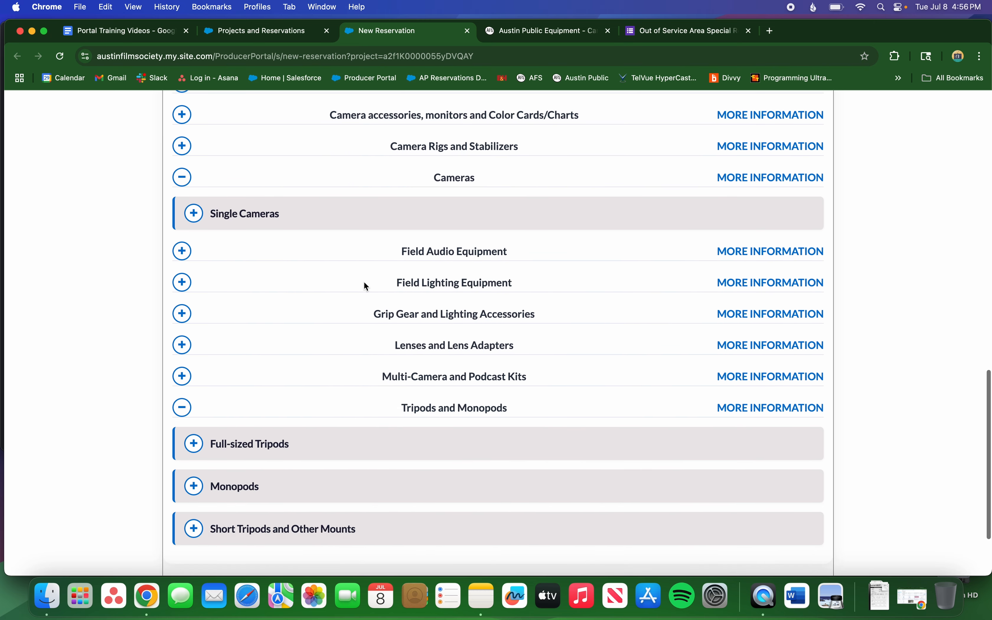
# Under Field Audio Equipment > Field Recorders, include the Zoom H6 COA49880.
pyautogui.click(178, 251)
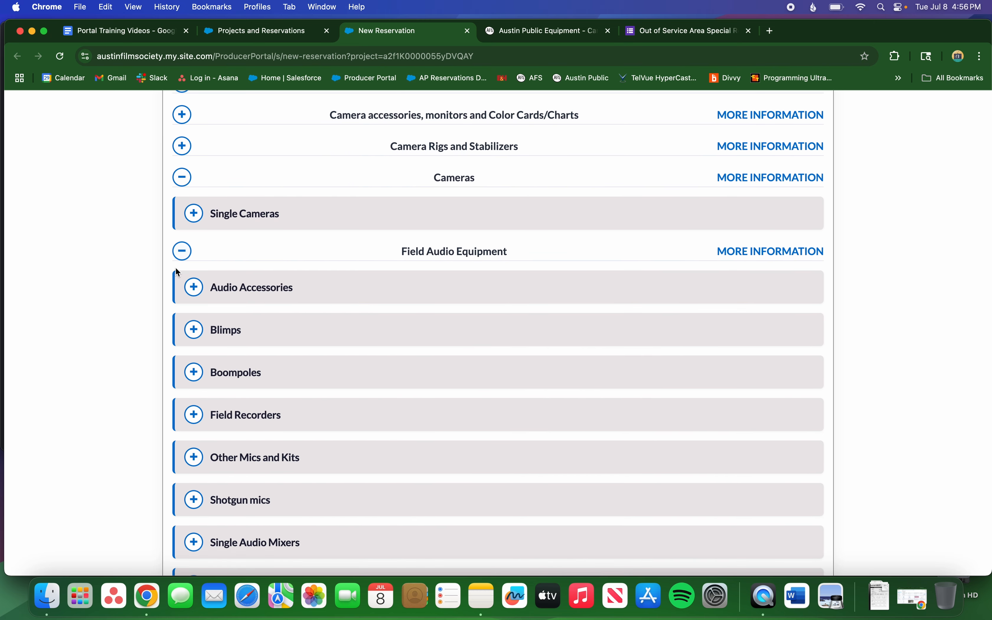
pyautogui.scroll(-3, 147, 297)
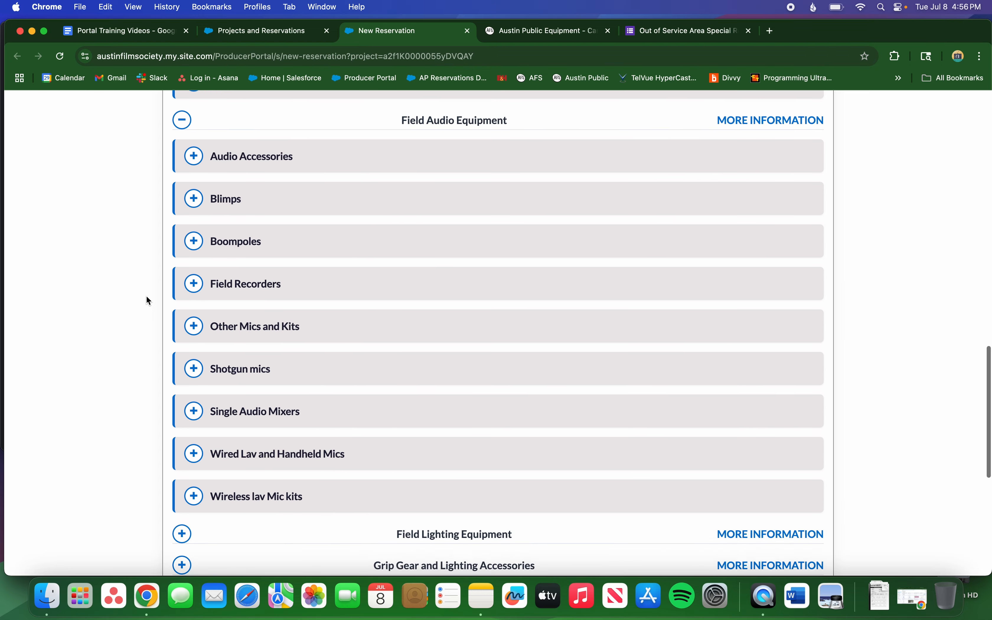
pyautogui.click(192, 275)
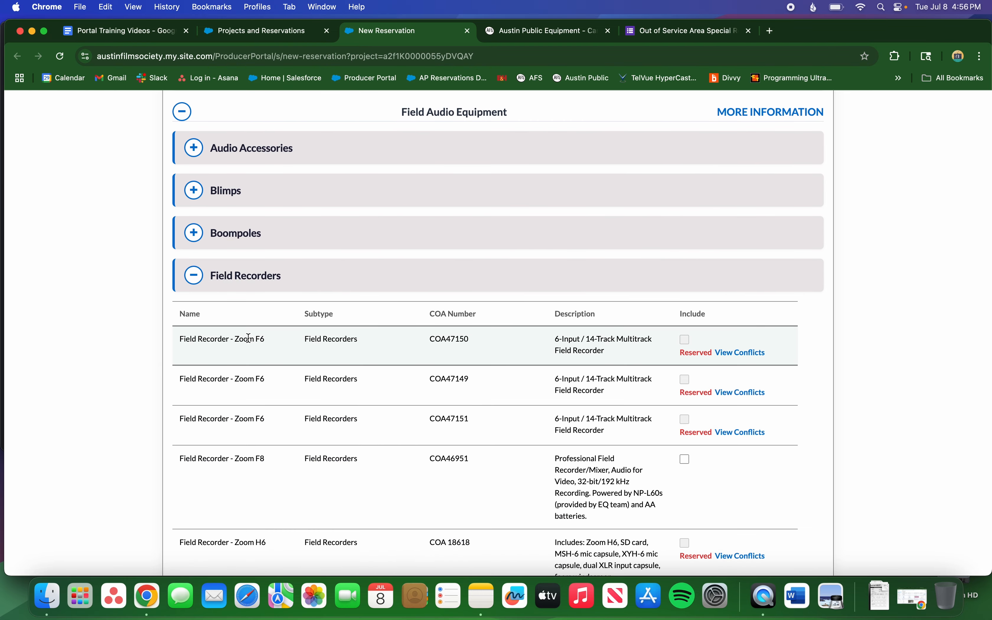
pyautogui.scroll(-2, 249, 338)
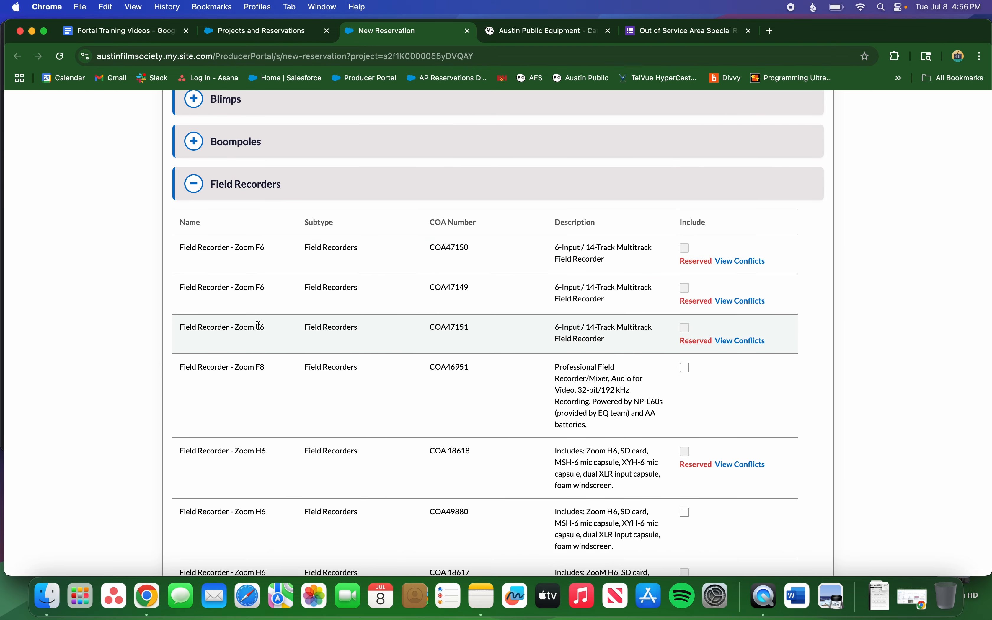
pyautogui.scroll(-2, 259, 326)
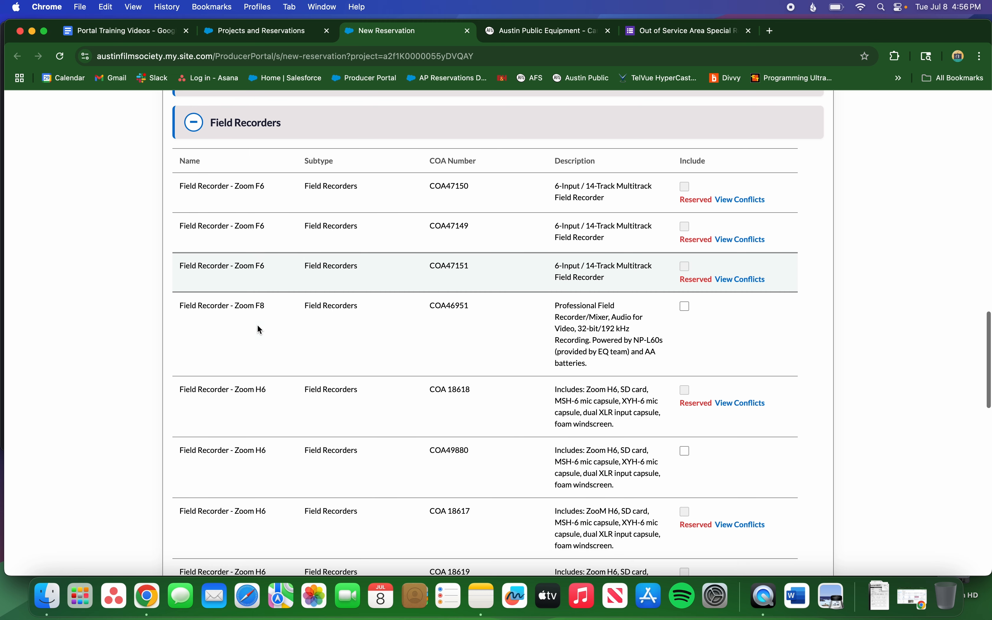
pyautogui.scroll(-2, 259, 327)
pyautogui.scroll(-2, 258, 328)
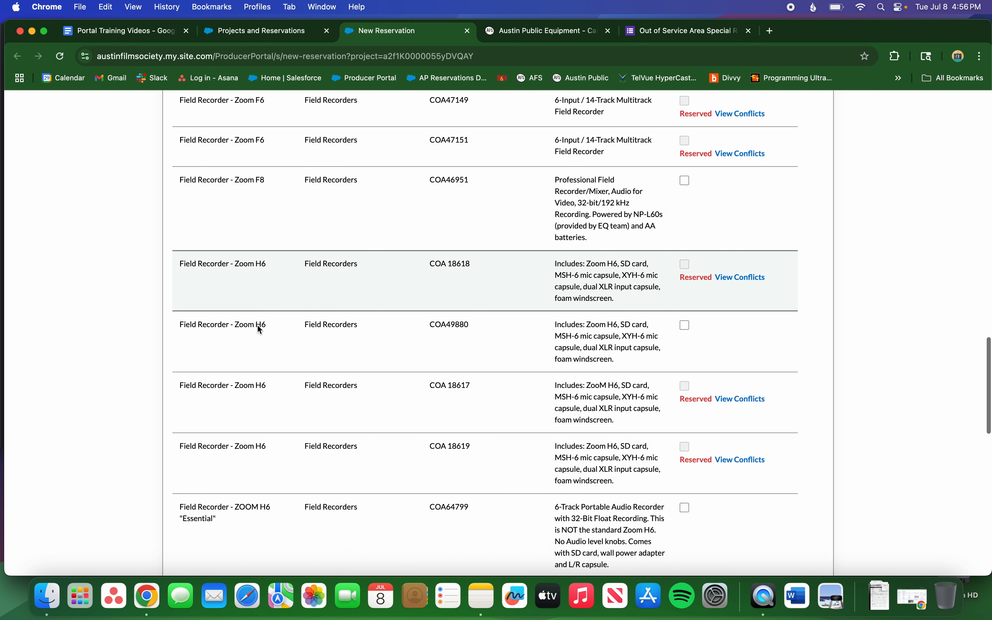
pyautogui.click(686, 325)
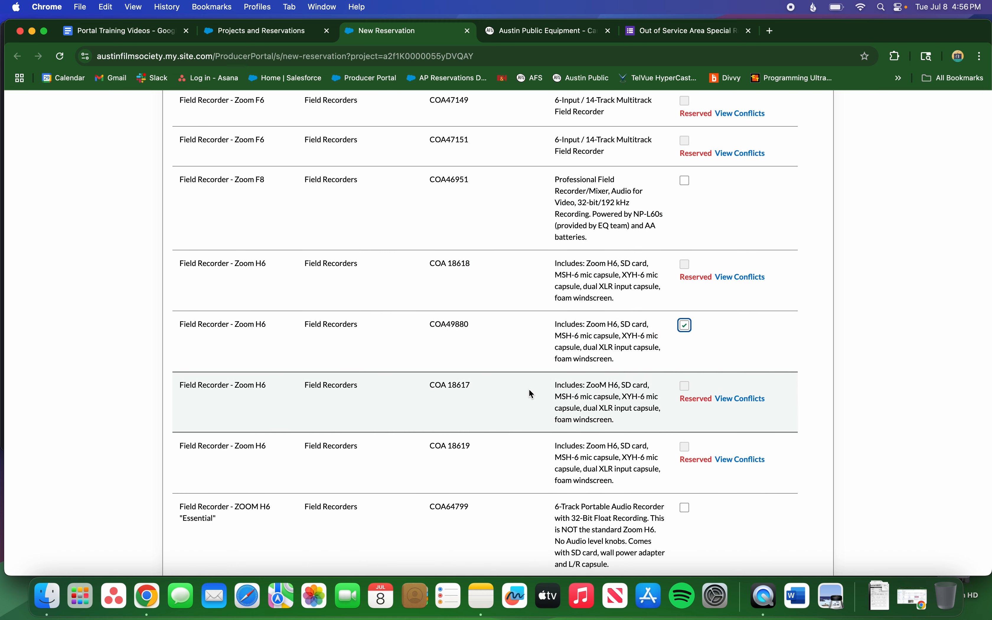
pyautogui.scroll(15, 366, 350)
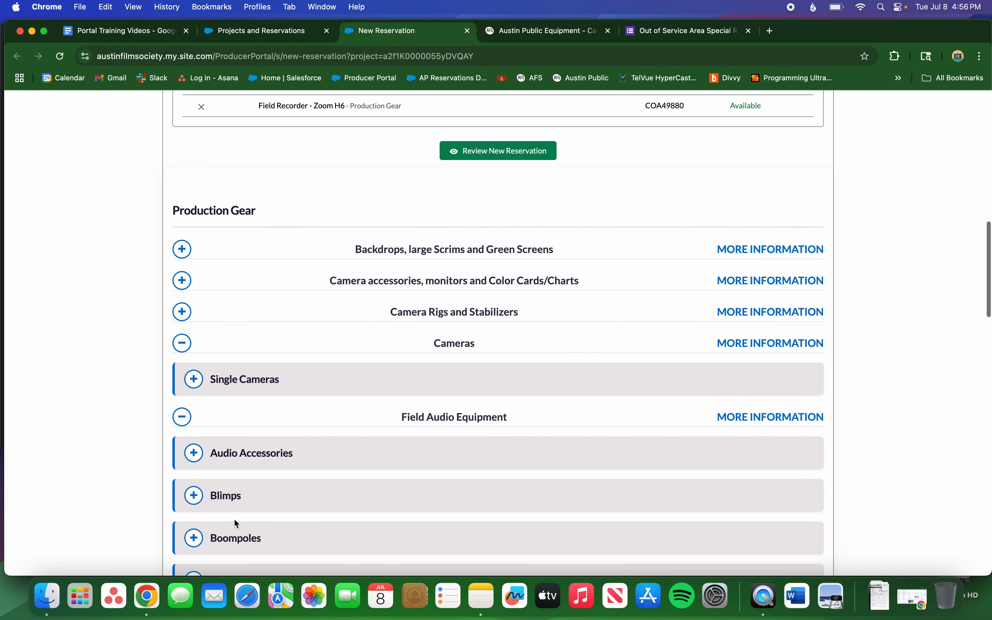
pyautogui.scroll(10, 236, 523)
pyautogui.scroll(-3, 237, 522)
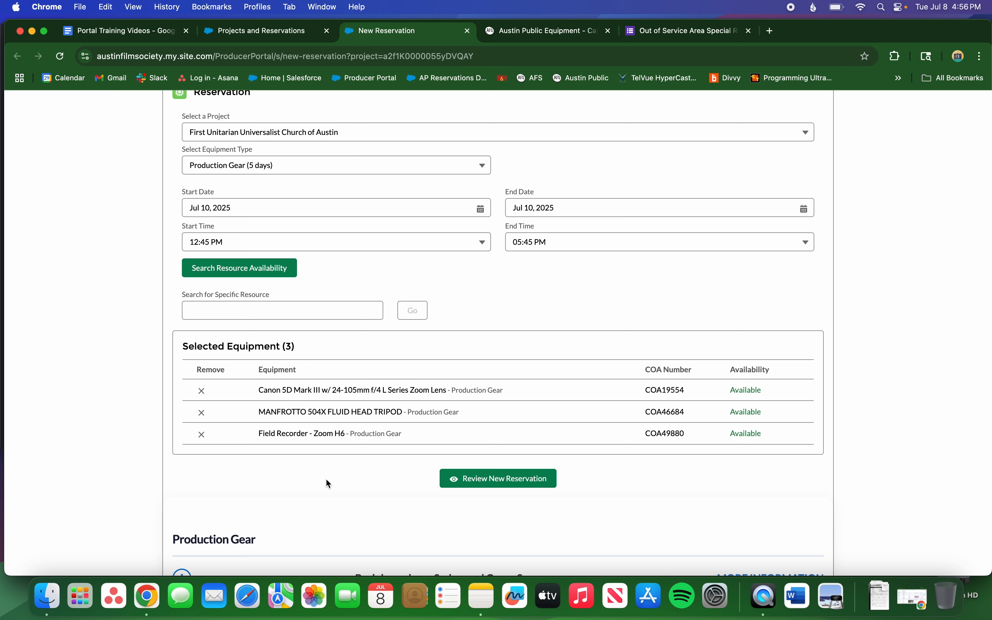
# Open the Review New Reservation dialog and scroll to the notes section.
pyautogui.click(478, 482)
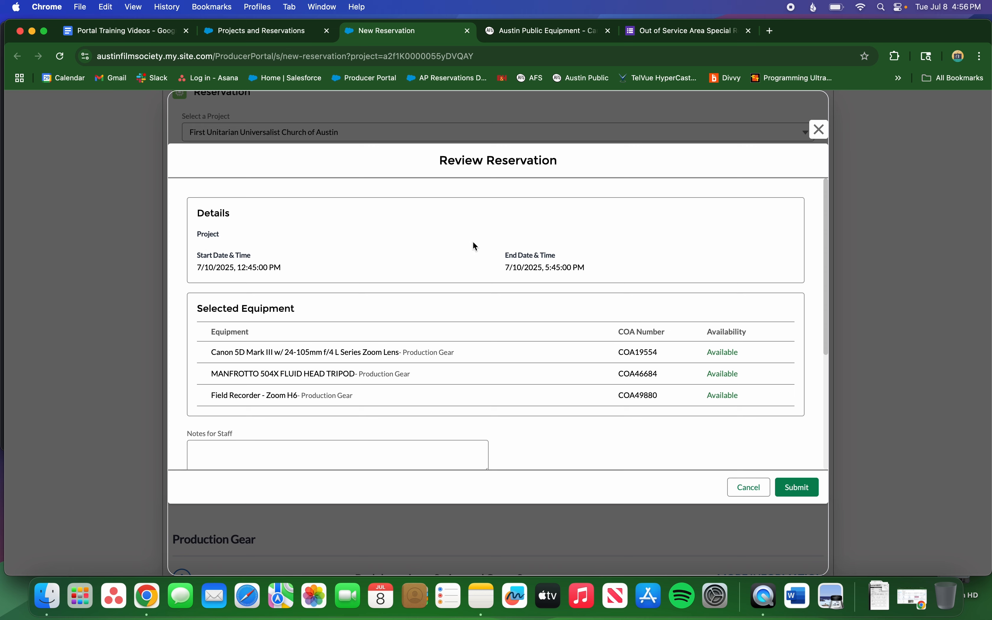
pyautogui.scroll(-3, 420, 258)
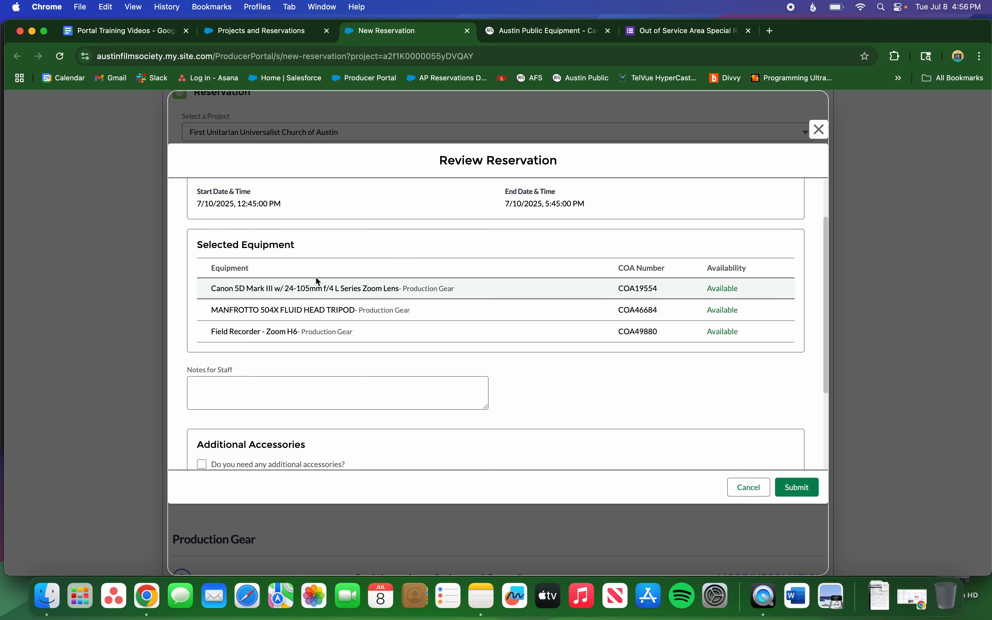
pyautogui.scroll(-3, 390, 287)
pyautogui.scroll(-3, 392, 288)
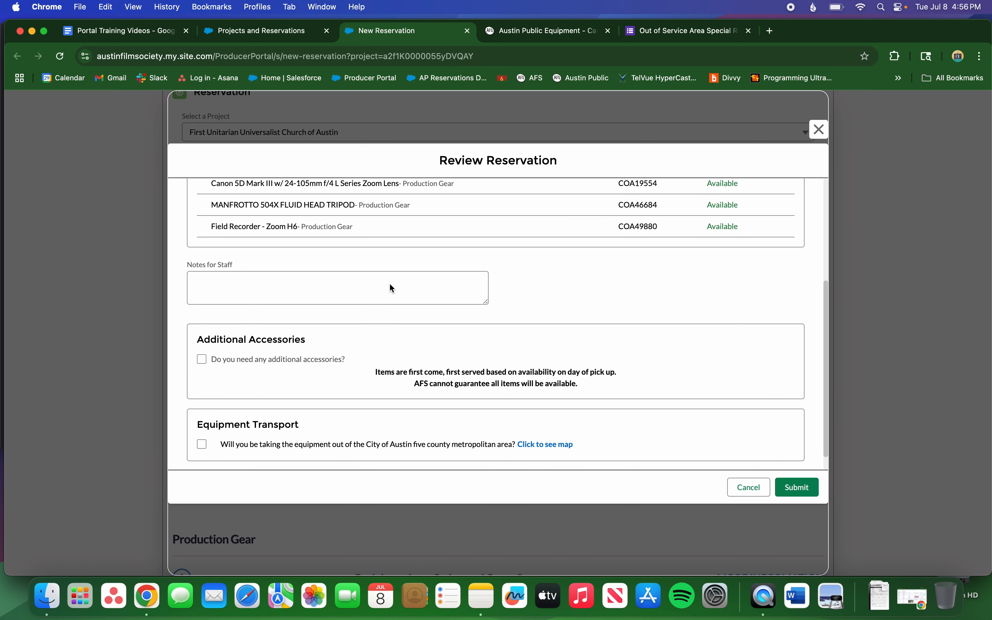
# Enter the staff note 'please include a strap for the Canon 5D', correcting the 'CAnon' typo.
pyautogui.click(355, 276)
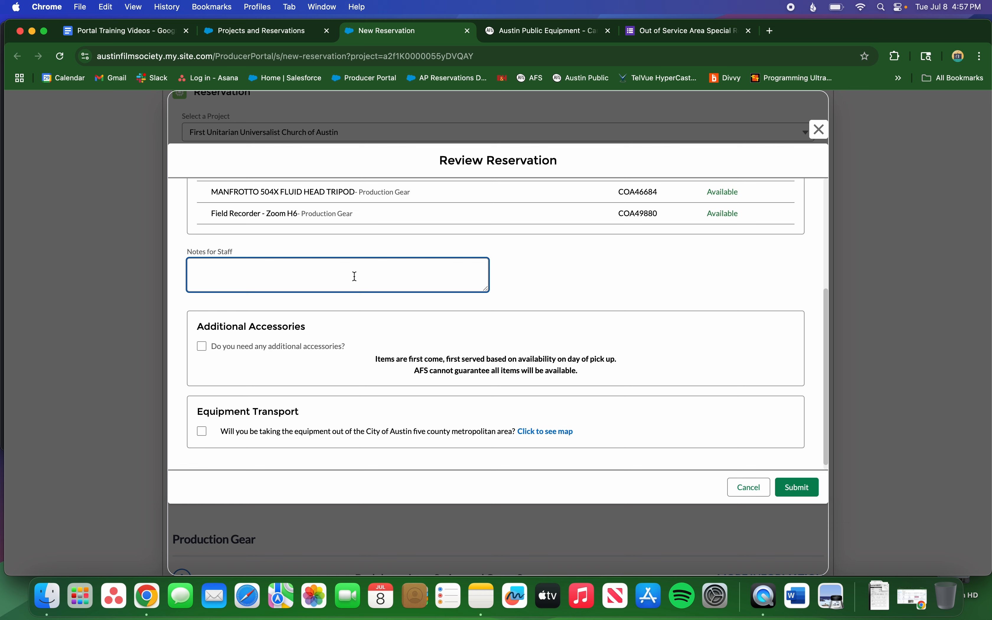
pyautogui.write('please include a strap for the CAnon 5D.')
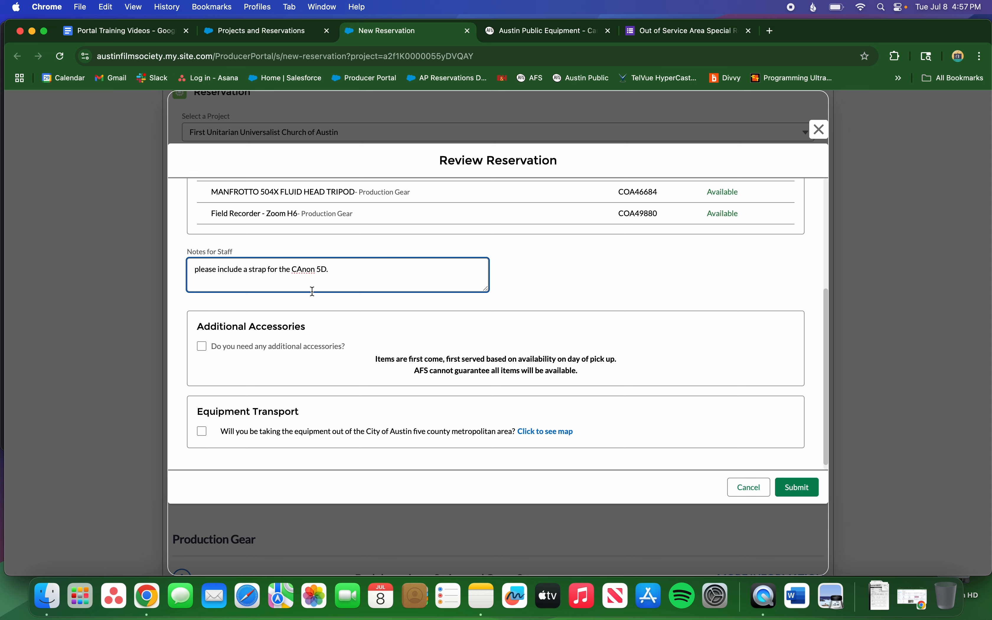
pyautogui.click(302, 269)
pyautogui.press('BackSpace')
pyautogui.write('a')
pyautogui.scroll(-1, 304, 361)
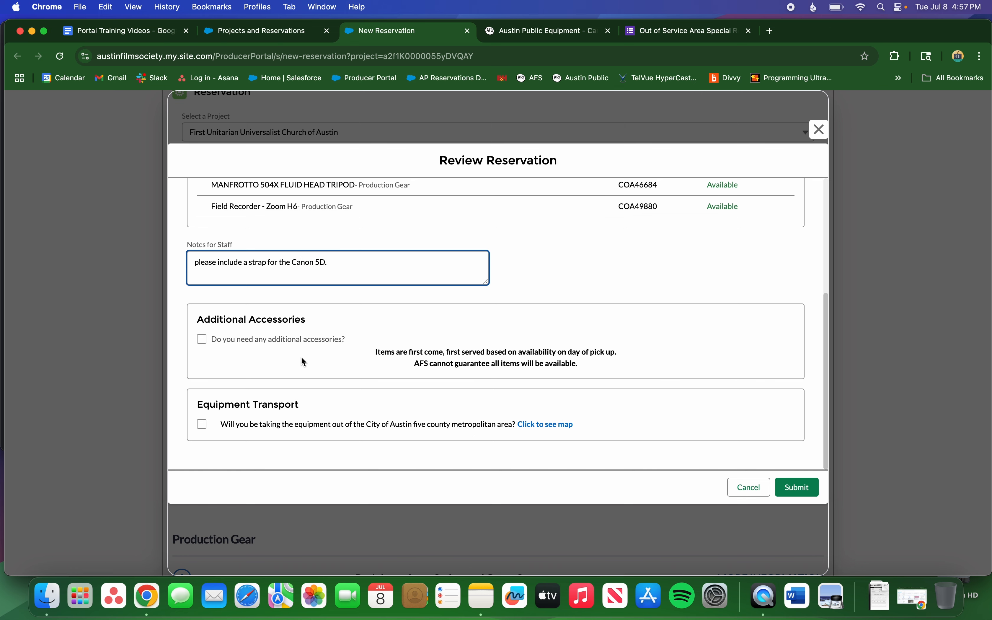
# Tick 'Do you need any additional accessories?' and review the accessory quantities, all left at 0.
pyautogui.click(202, 339)
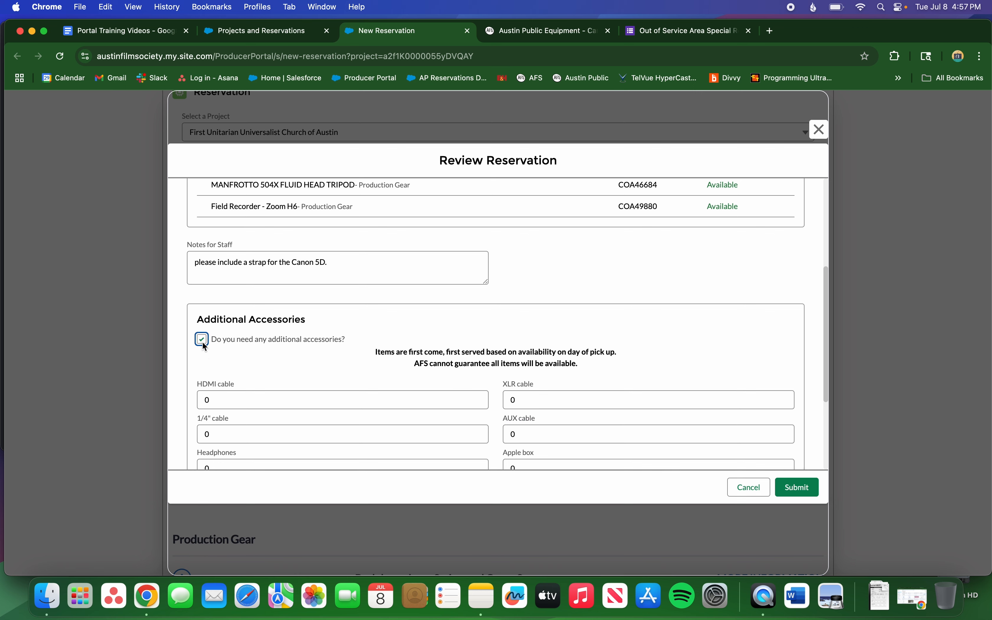
pyautogui.scroll(-5, 205, 346)
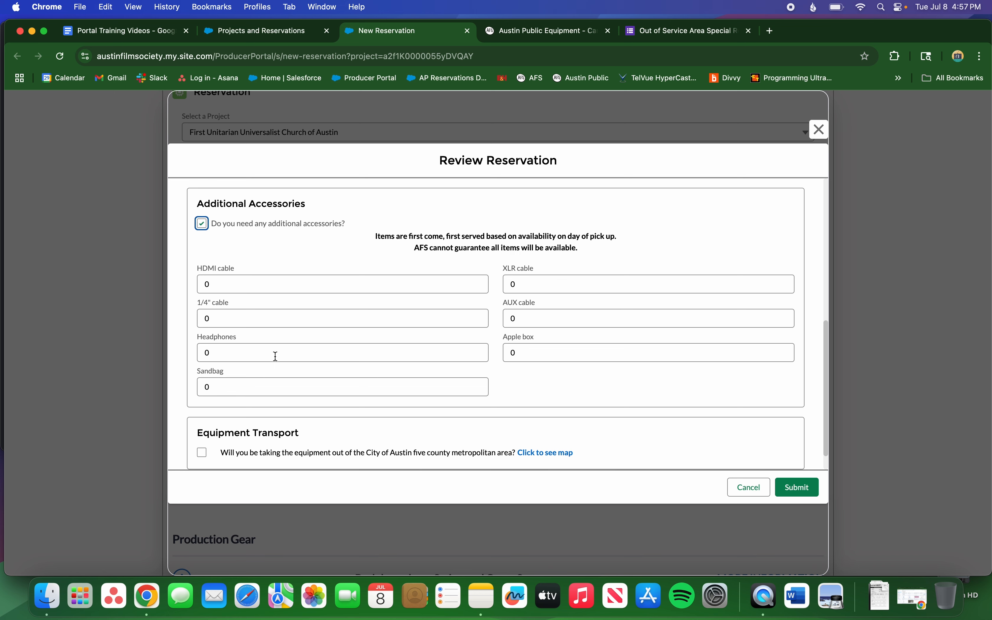
pyautogui.scroll(-2, 276, 356)
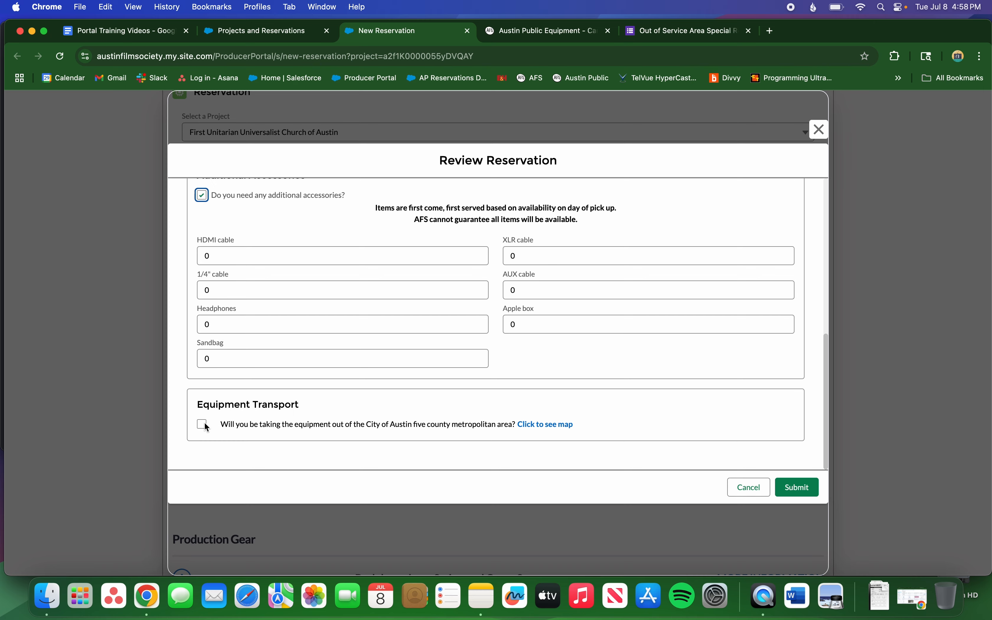
# Check the service-area map, then mark the equipment as leaving the Austin area.
pyautogui.click(533, 425)
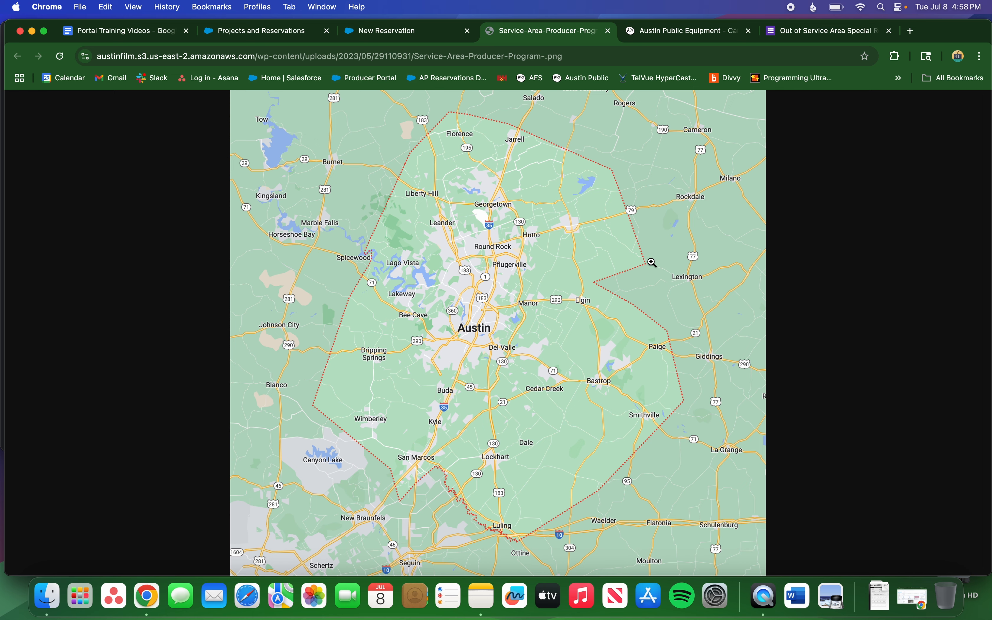
pyautogui.click(425, 41)
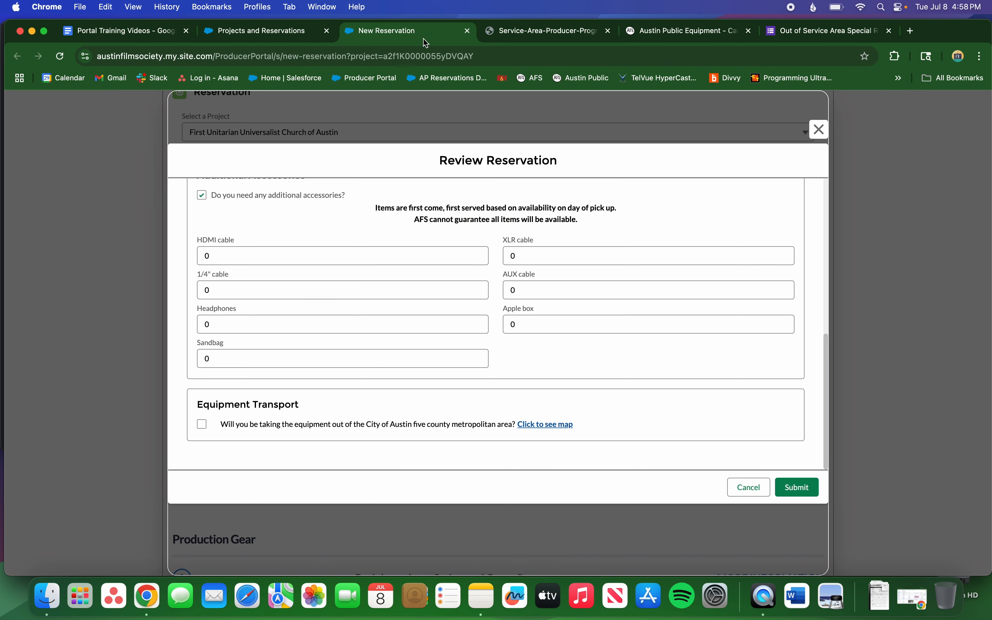
pyautogui.click(204, 425)
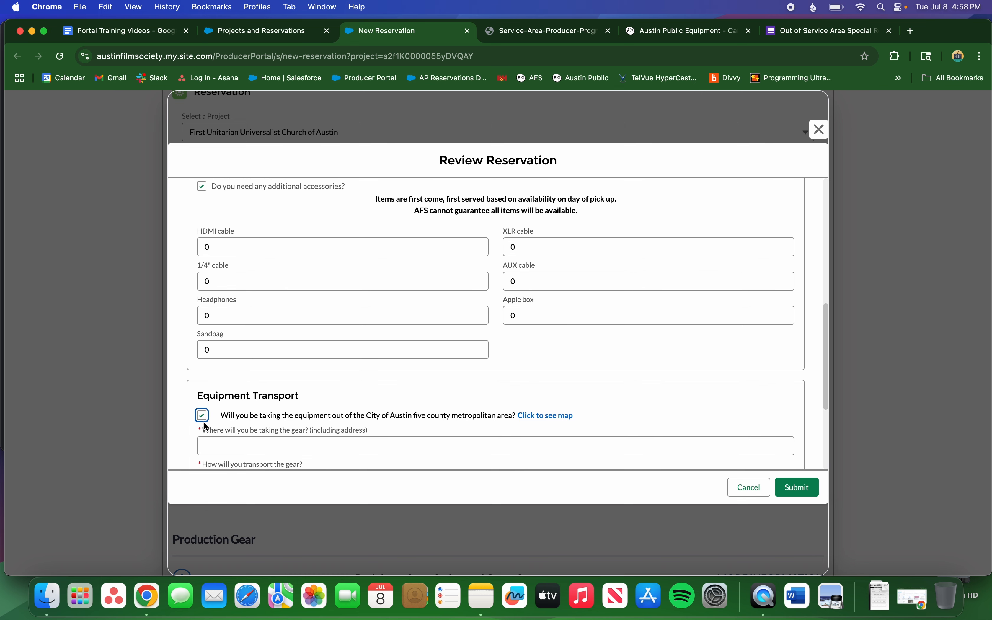
pyautogui.scroll(-4, 206, 427)
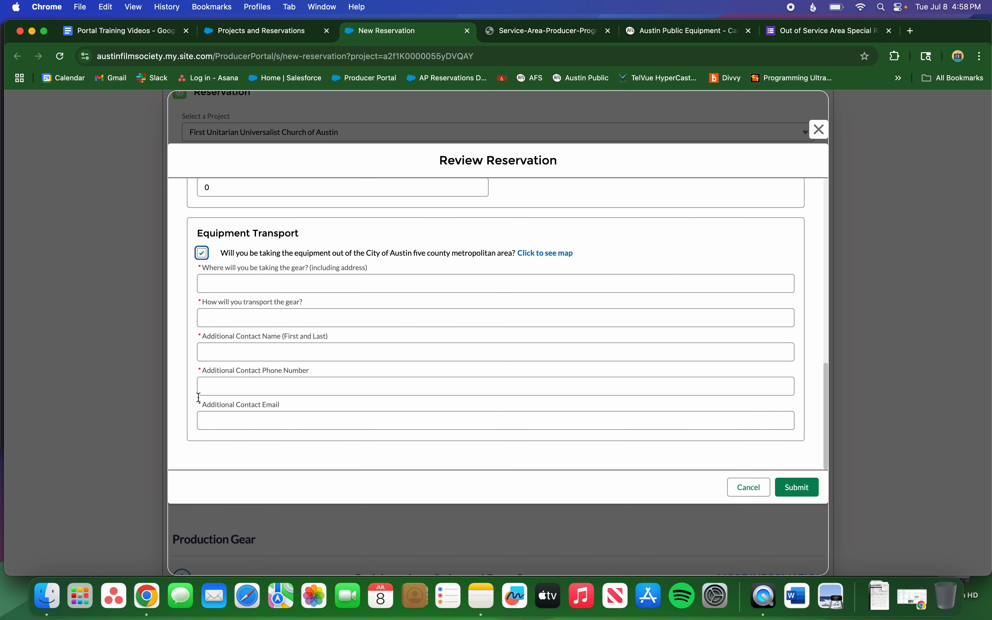
pyautogui.click(223, 280)
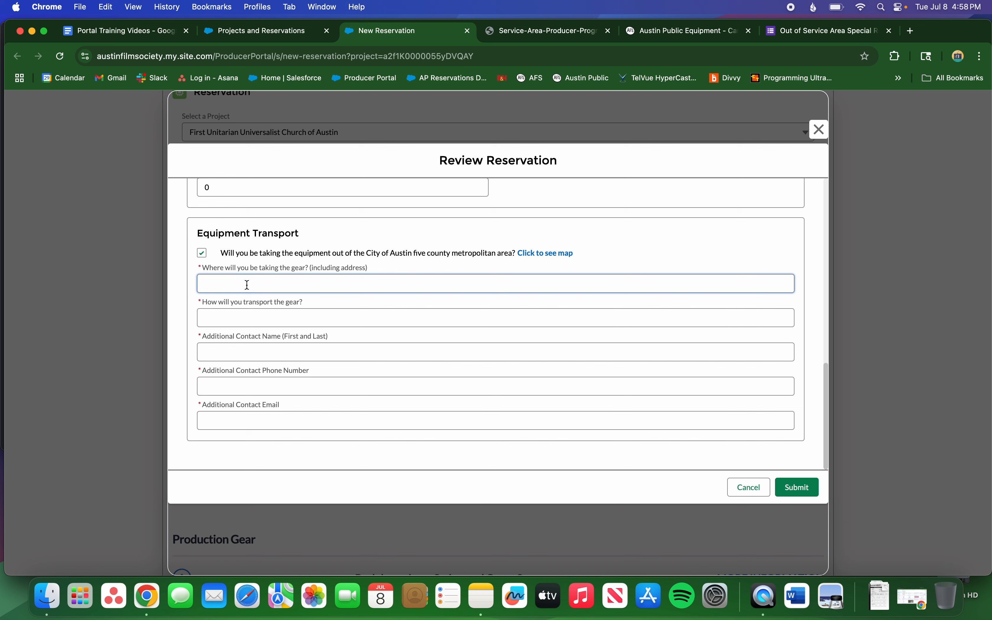
# Enter a Houston, Texas destination address and Mini Van as the transport method.
pyautogui.write('Houston, Texas 1234 Houston Steet')
pyautogui.click(245, 316)
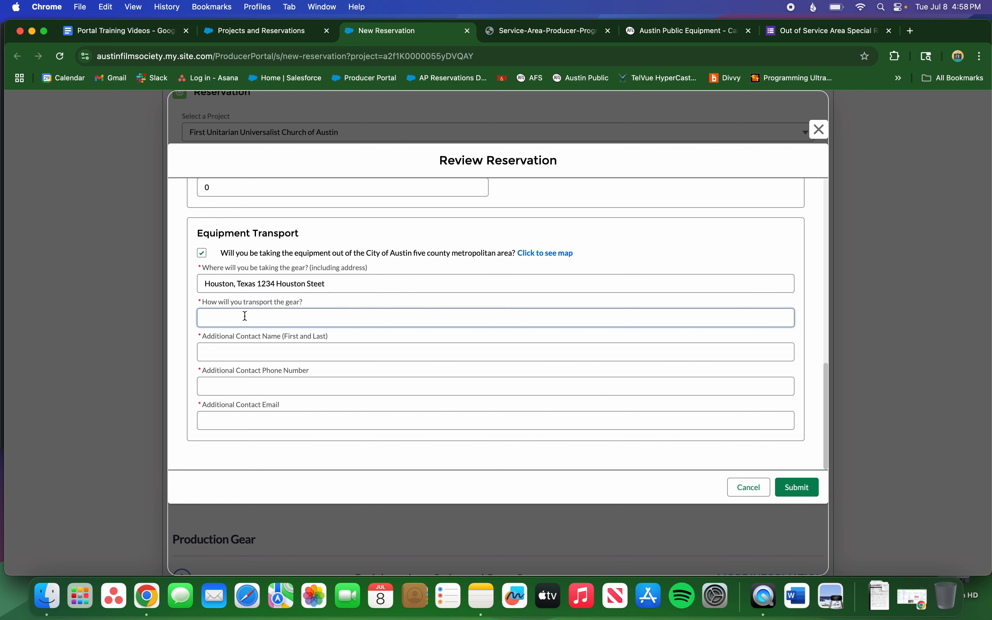
pyautogui.write('Mini Van')
# Fill in the additional contact's name, phone number and e-mail address.
pyautogui.click(239, 353)
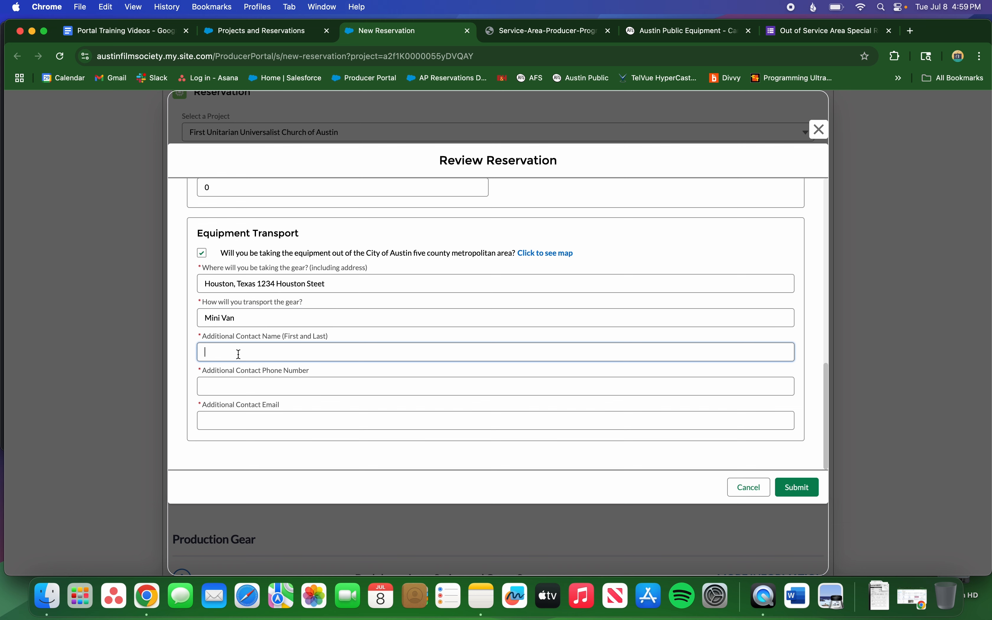
pyautogui.write('Person Personson')
pyautogui.click(212, 386)
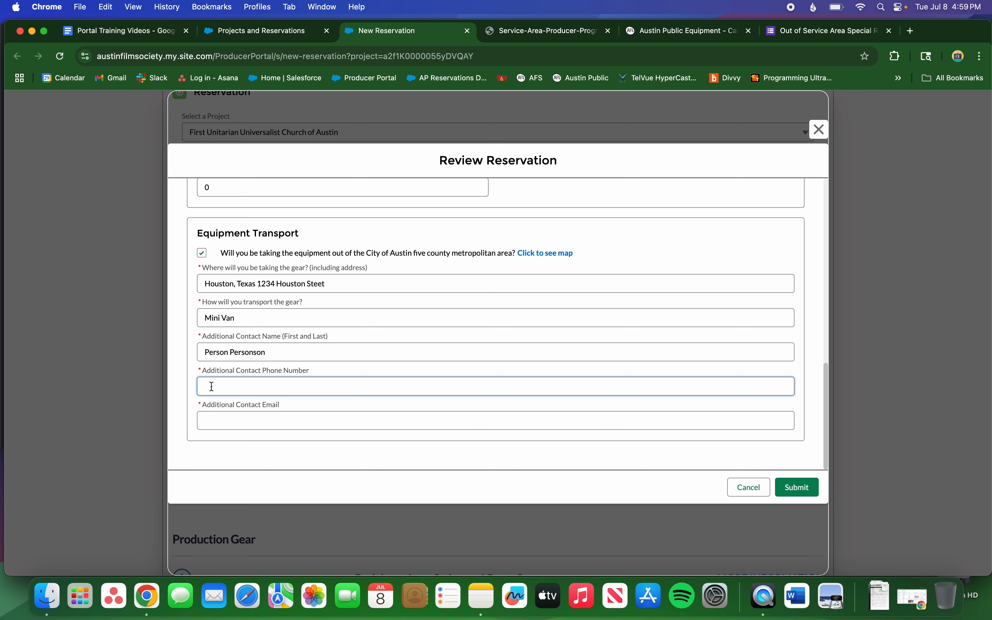
pyautogui.click(230, 417)
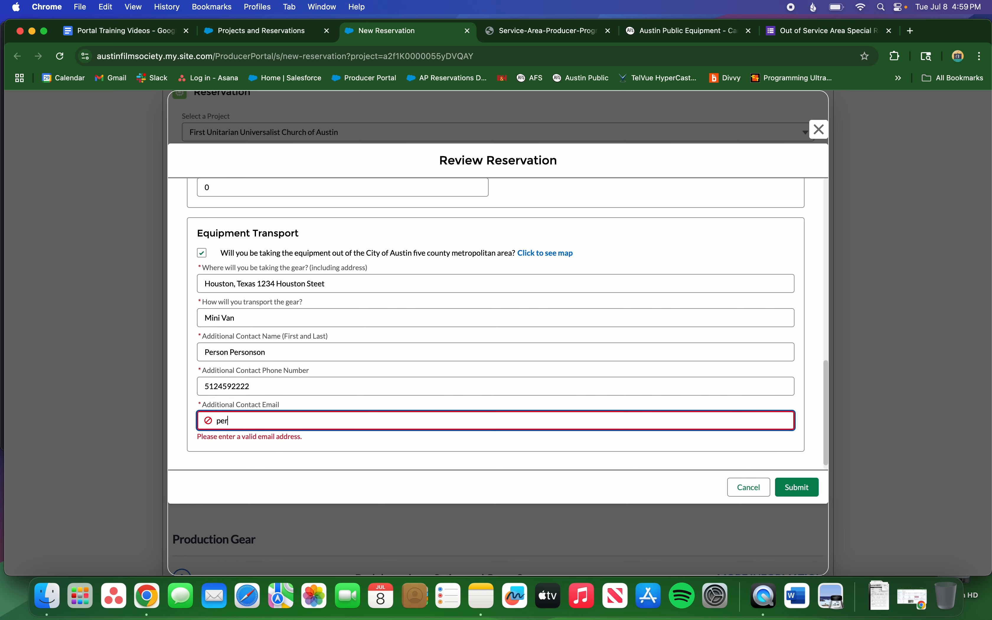
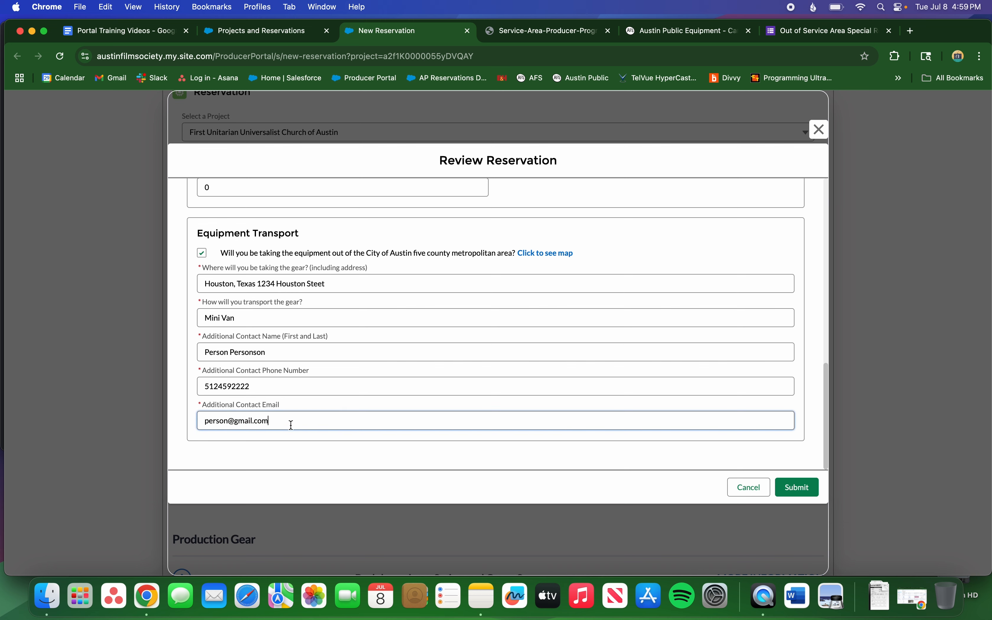
pyautogui.scroll(-1, 285, 412)
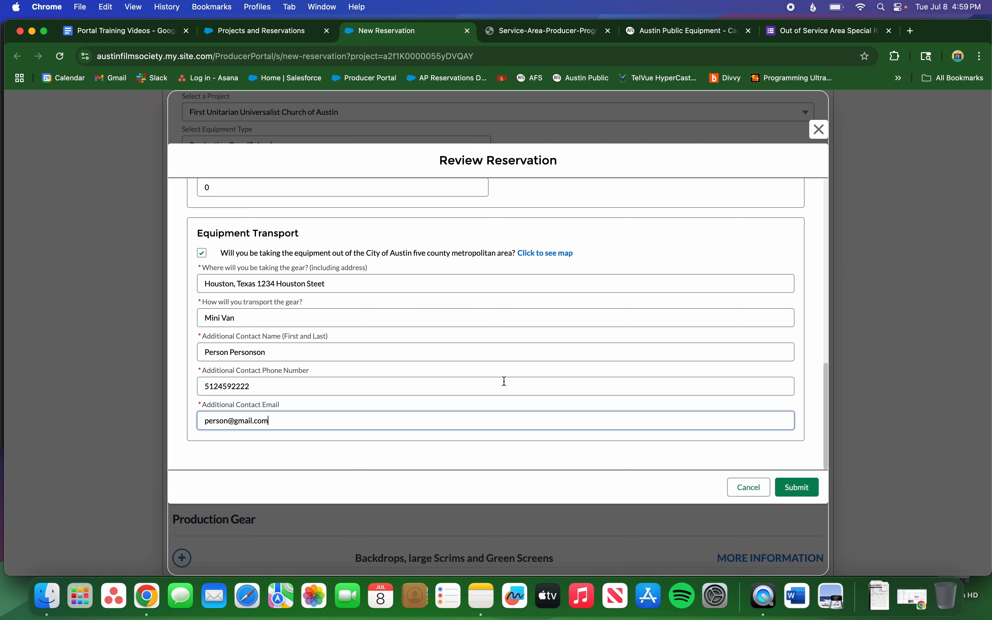
pyautogui.scroll(-5, 779, 399)
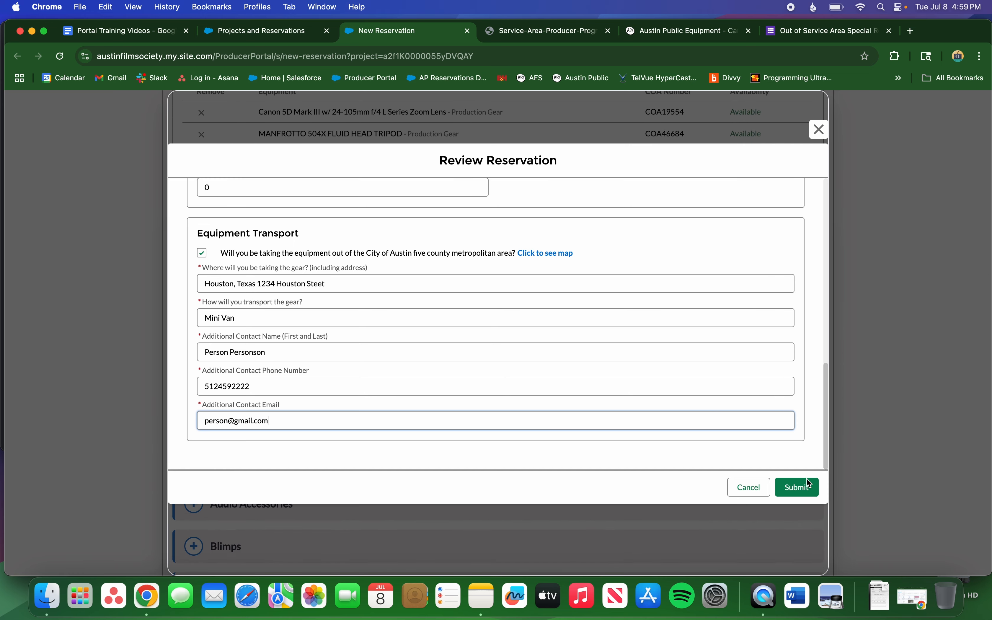
# Submit the church reservation and find it Unprocessed for 7/10/2025 under Pending Reservations.
pyautogui.click(808, 488)
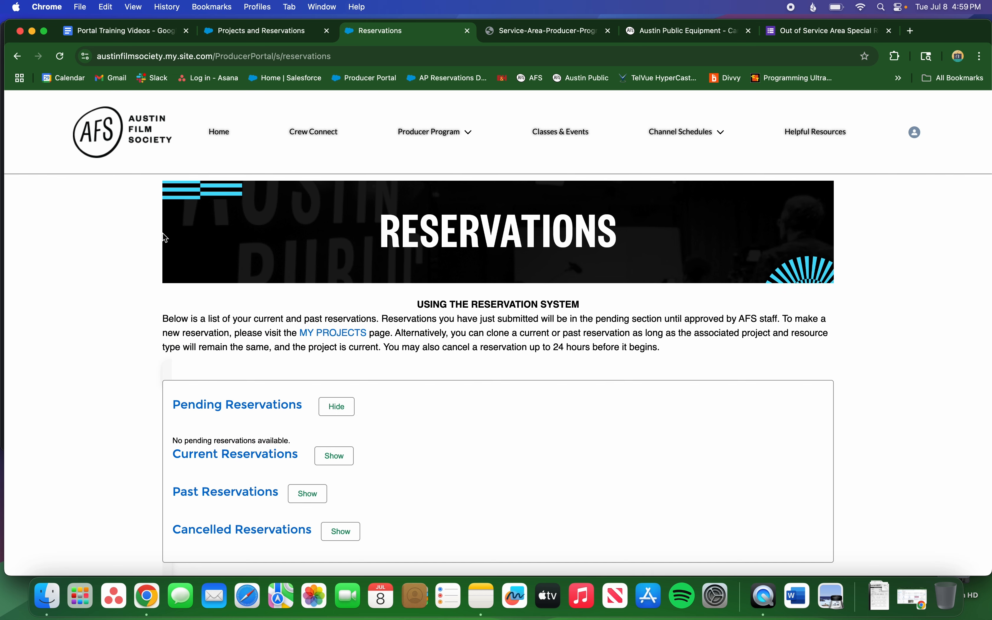
pyautogui.scroll(-3, 113, 253)
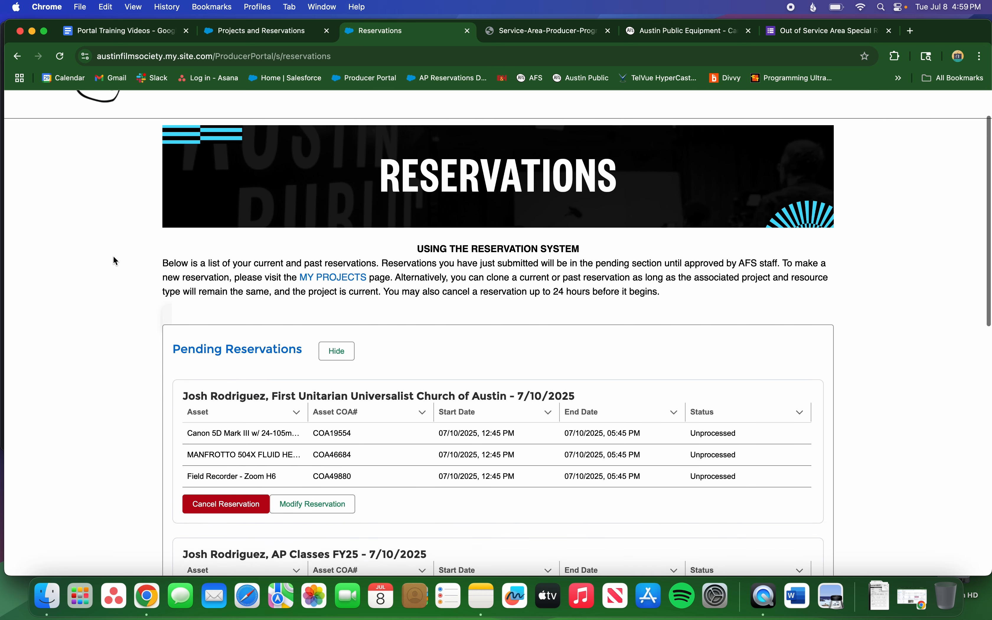
pyautogui.scroll(-5, 113, 257)
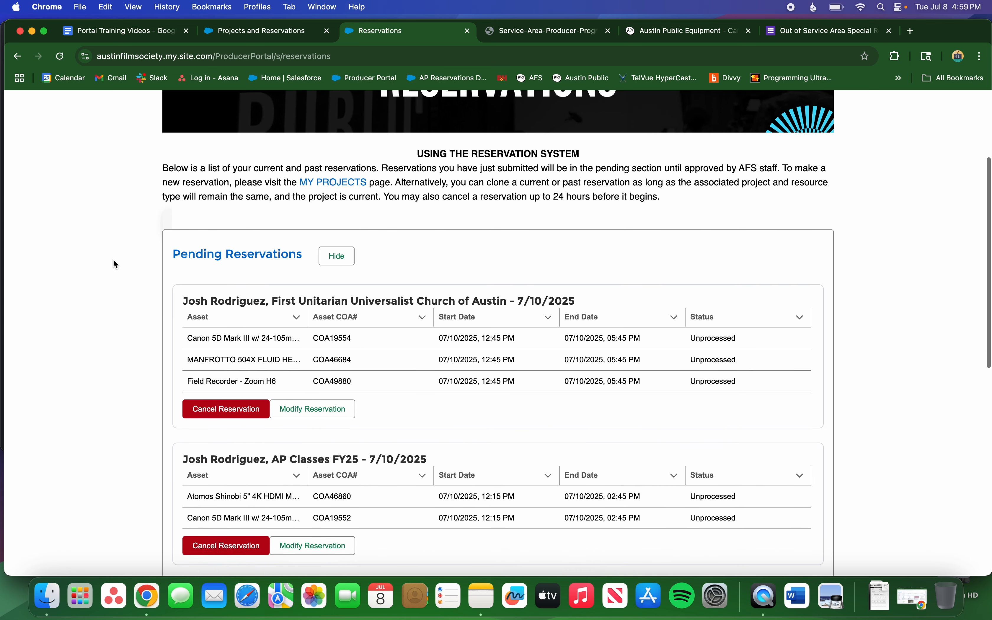
pyautogui.scroll(-8, 113, 261)
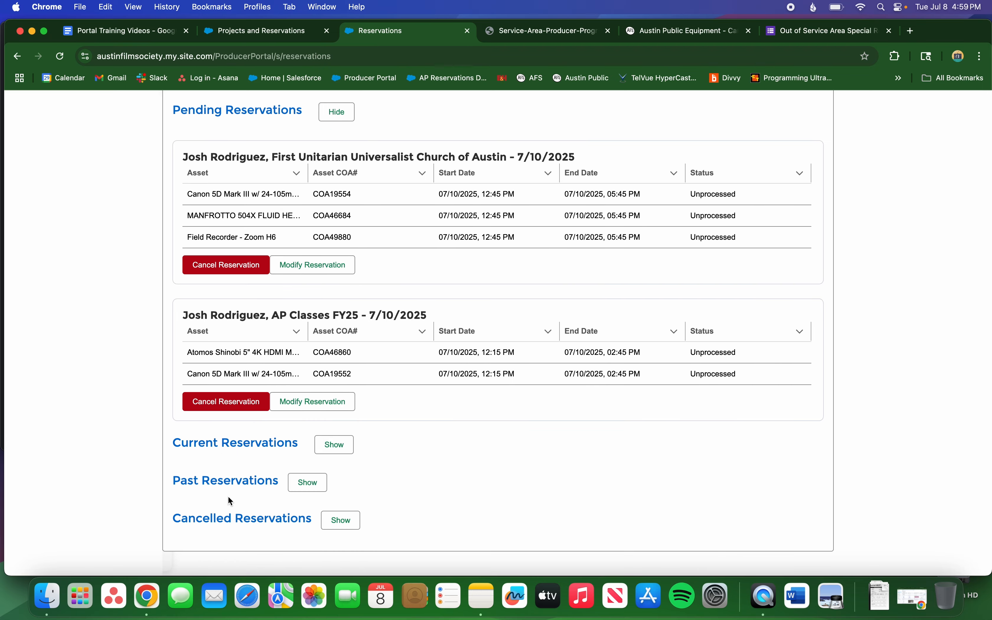
pyautogui.scroll(1, 232, 525)
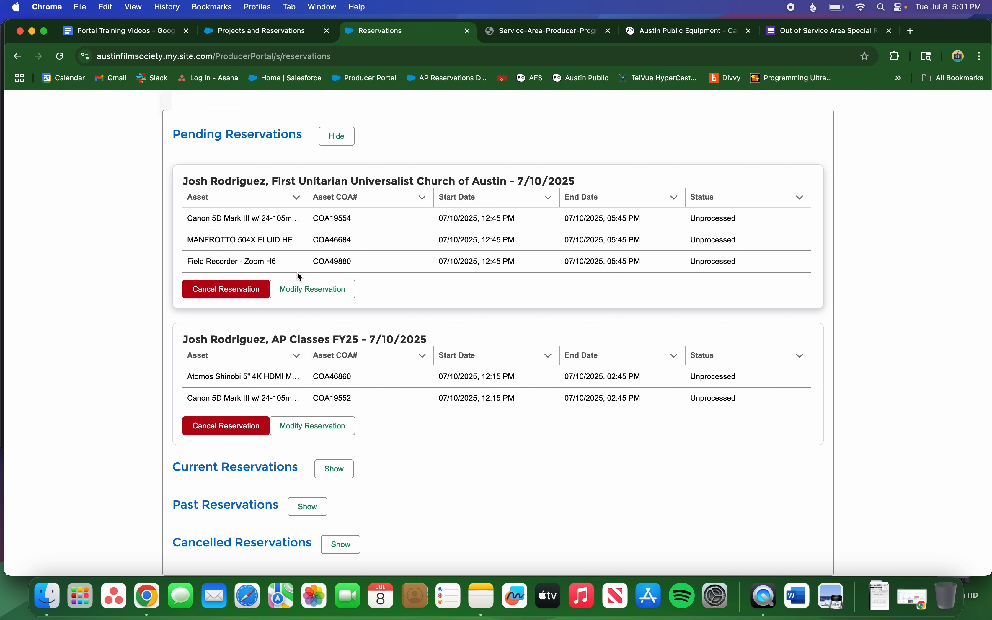
# Start modifying the church reservation and search equipment availability for its dates.
pyautogui.click(307, 292)
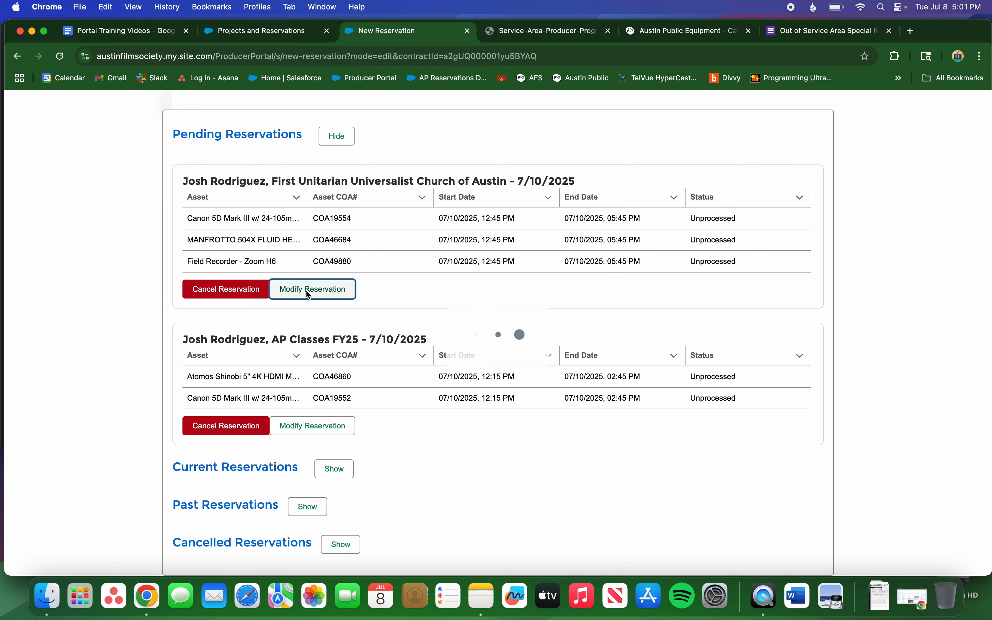
pyautogui.scroll(-5, 180, 312)
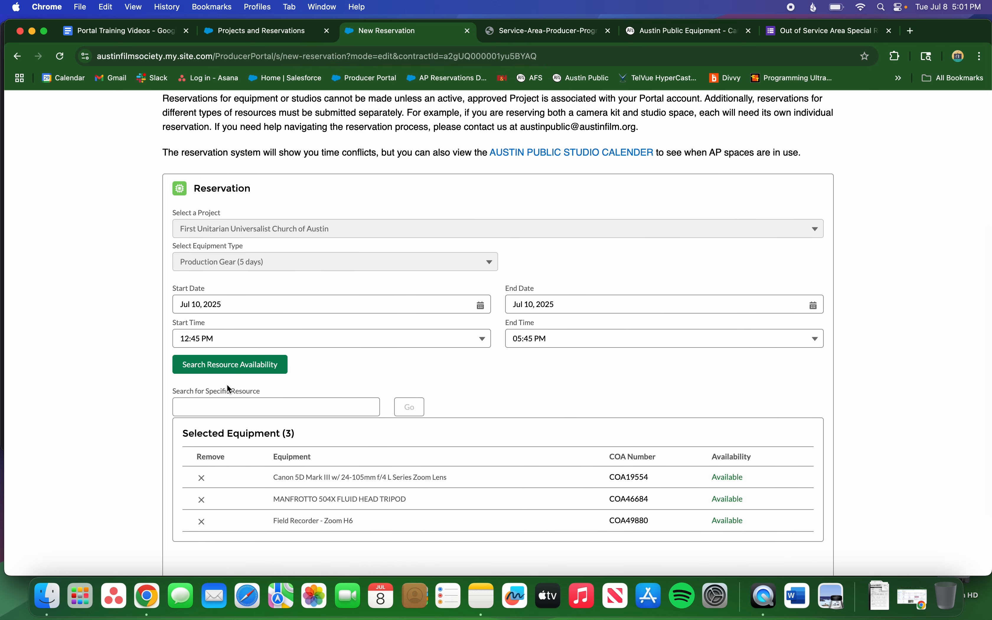
pyautogui.click(230, 365)
pyautogui.scroll(-10, 132, 383)
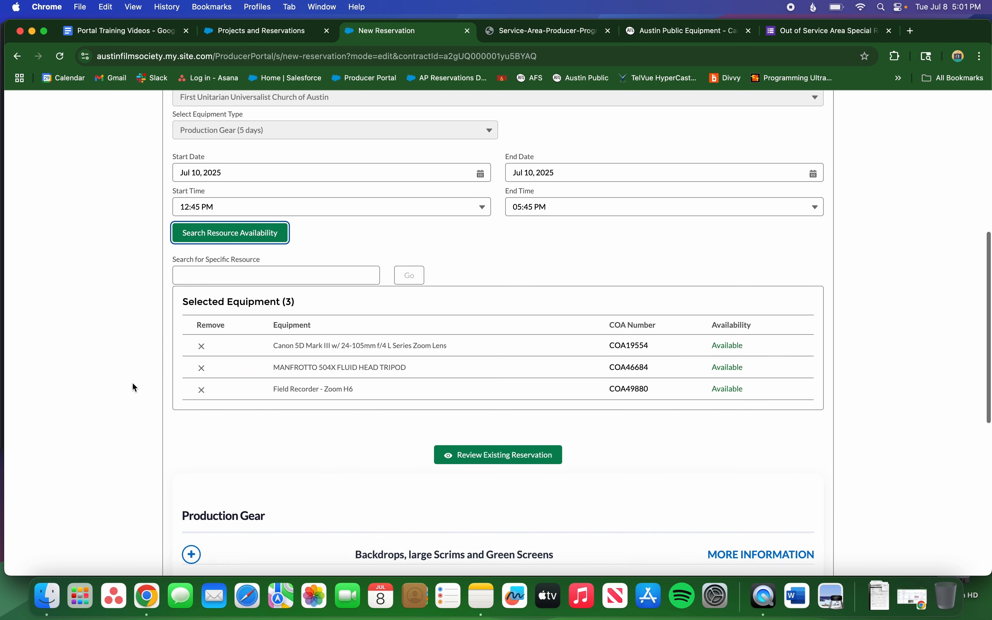
# Add the Sennheiser ME66/K6 shotgun mic COA 33211 from Field Audio Equipment and review.
pyautogui.click(192, 351)
pyautogui.scroll(-5, 192, 353)
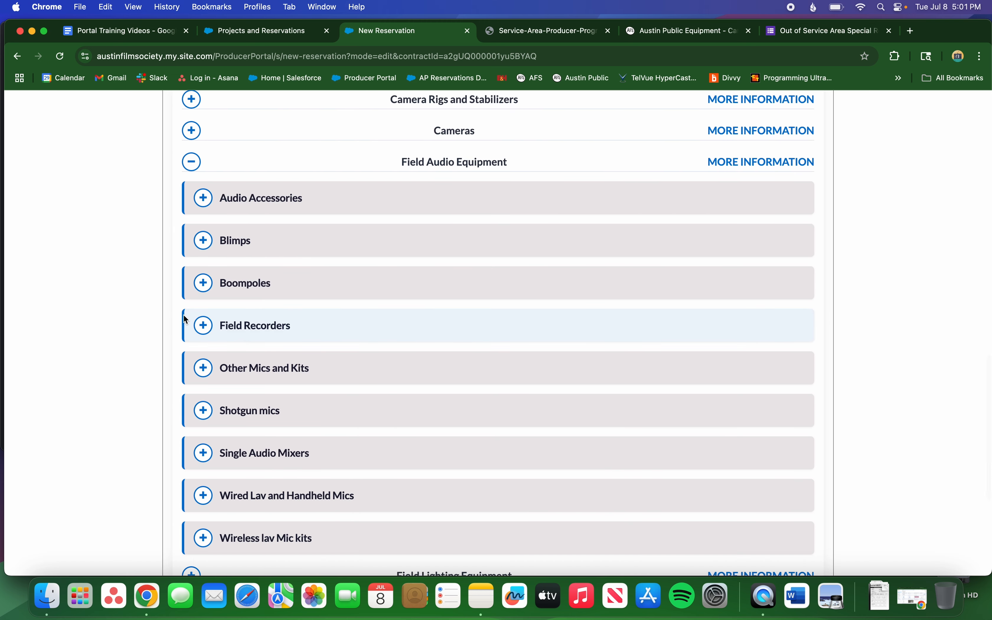
pyautogui.click(195, 406)
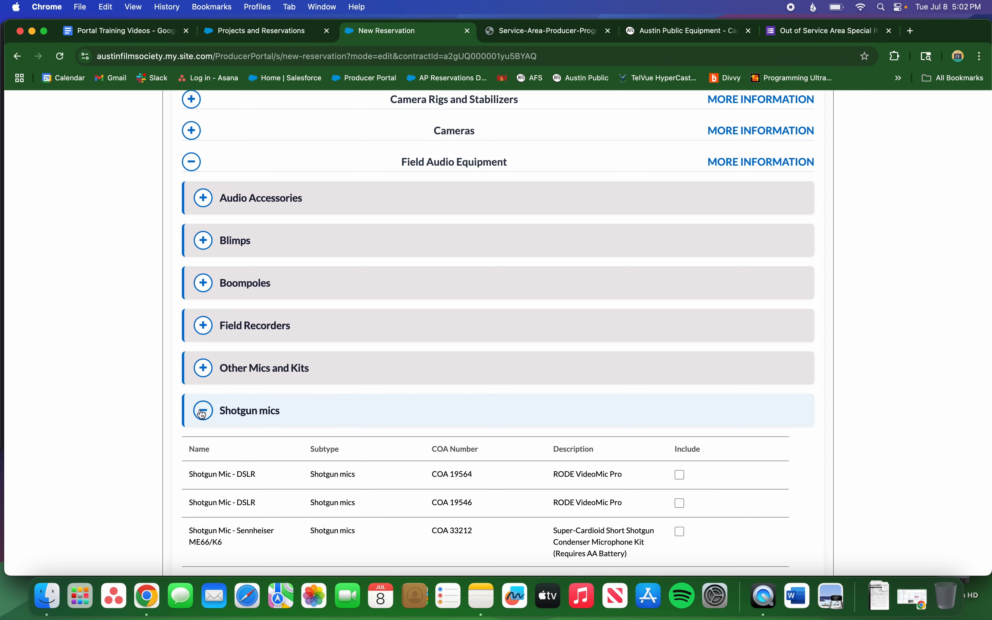
pyautogui.scroll(-5, 199, 408)
pyautogui.scroll(-2, 199, 407)
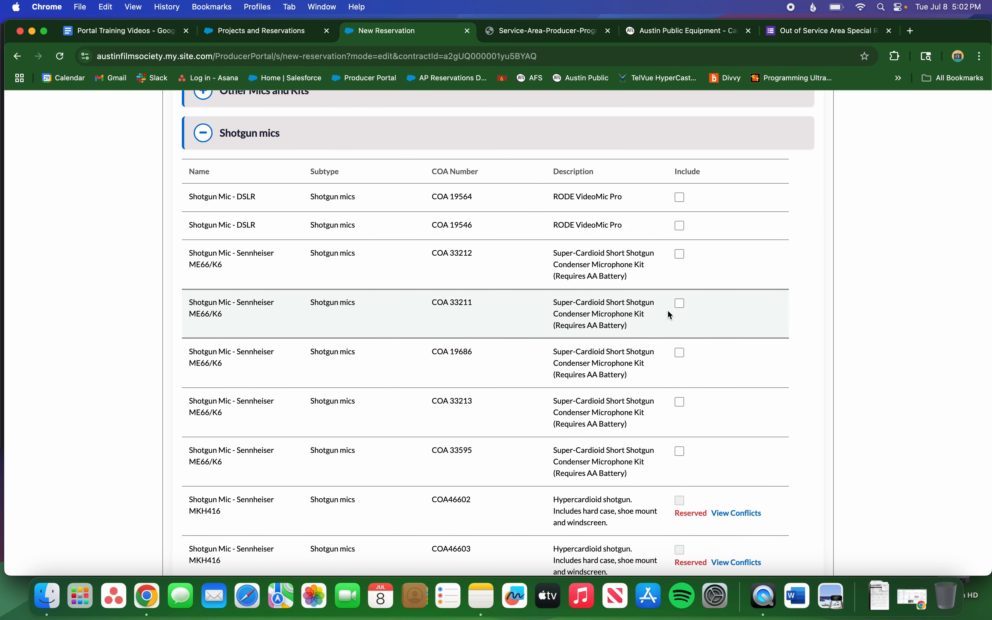
pyautogui.click(681, 304)
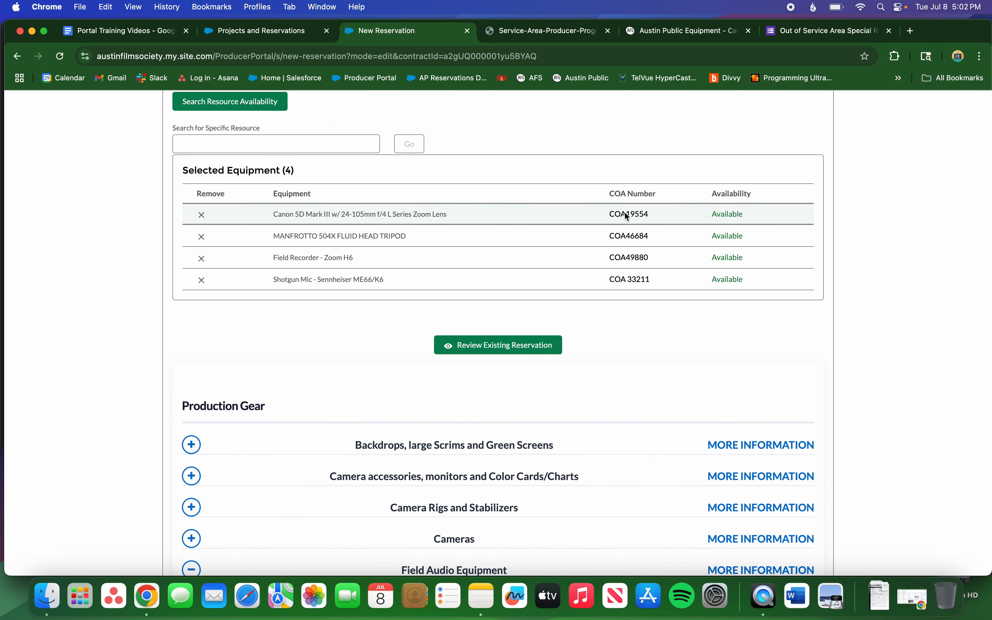
pyautogui.click(517, 349)
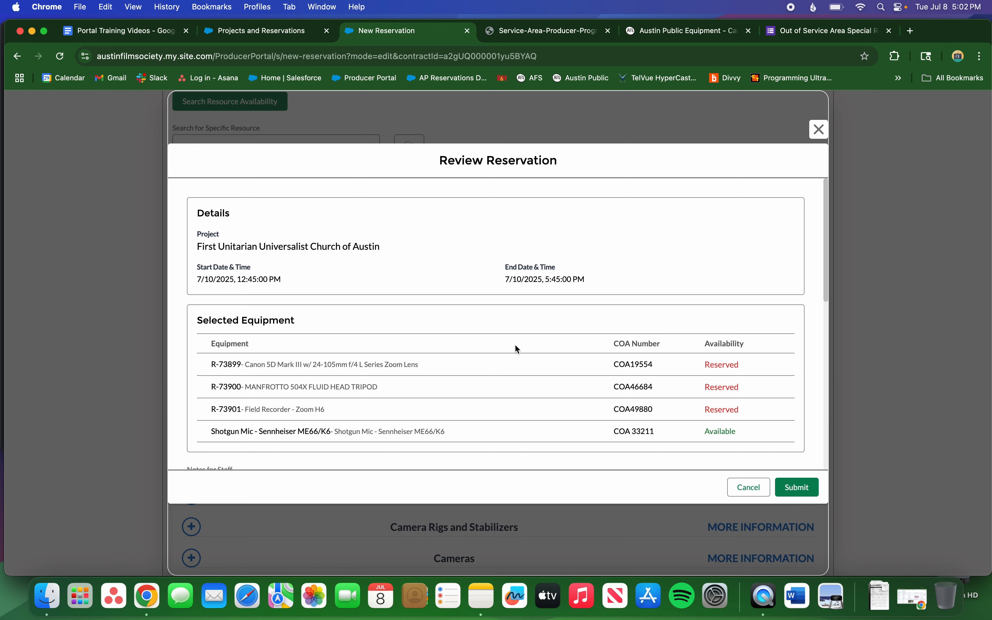
# Look over the updated church reservation details and submit it.
pyautogui.scroll(-2, 517, 348)
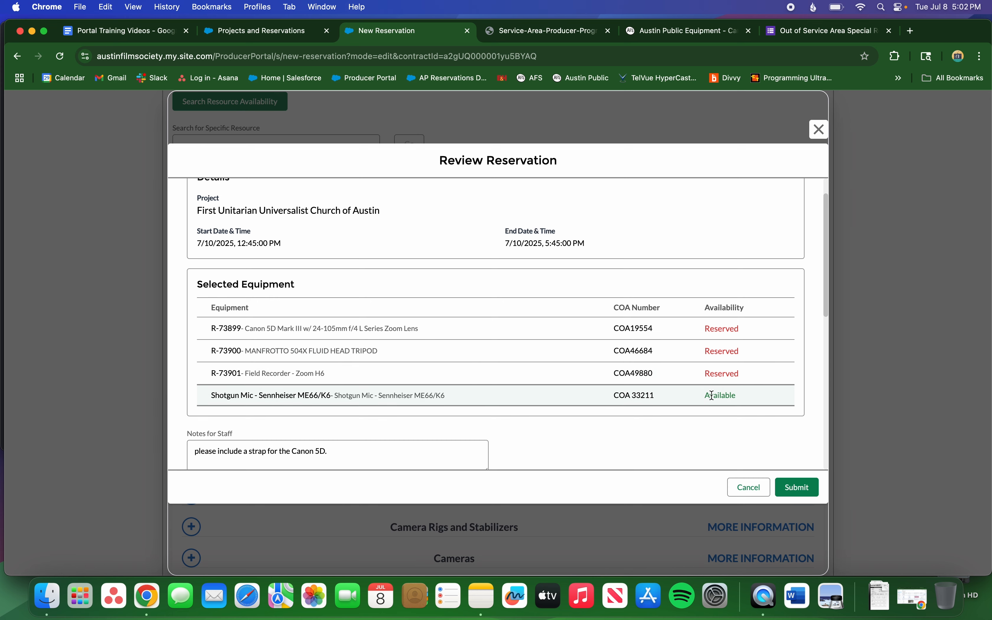
pyautogui.click(796, 485)
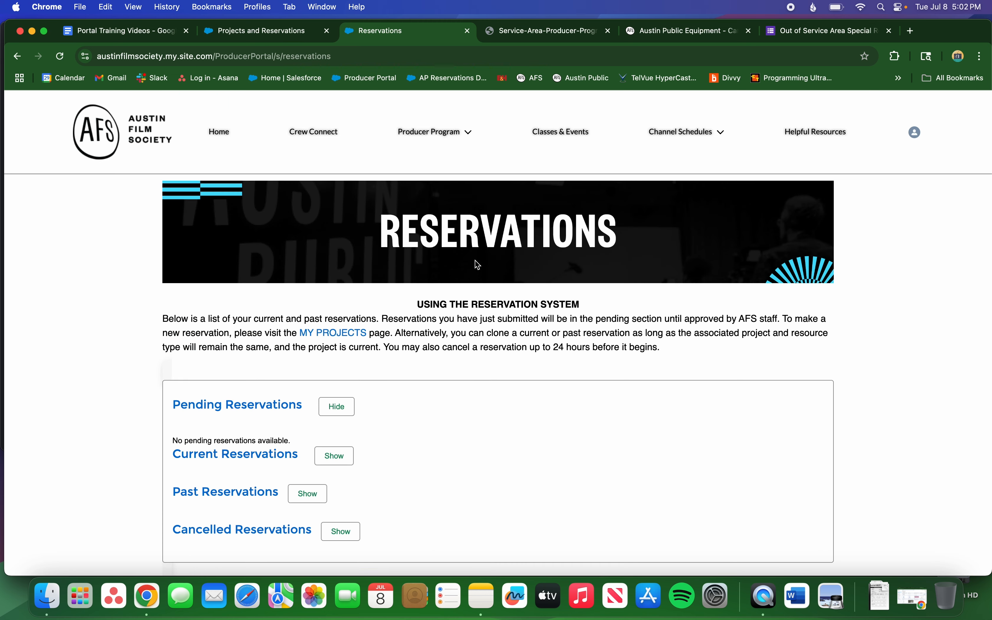
pyautogui.scroll(-5, 477, 263)
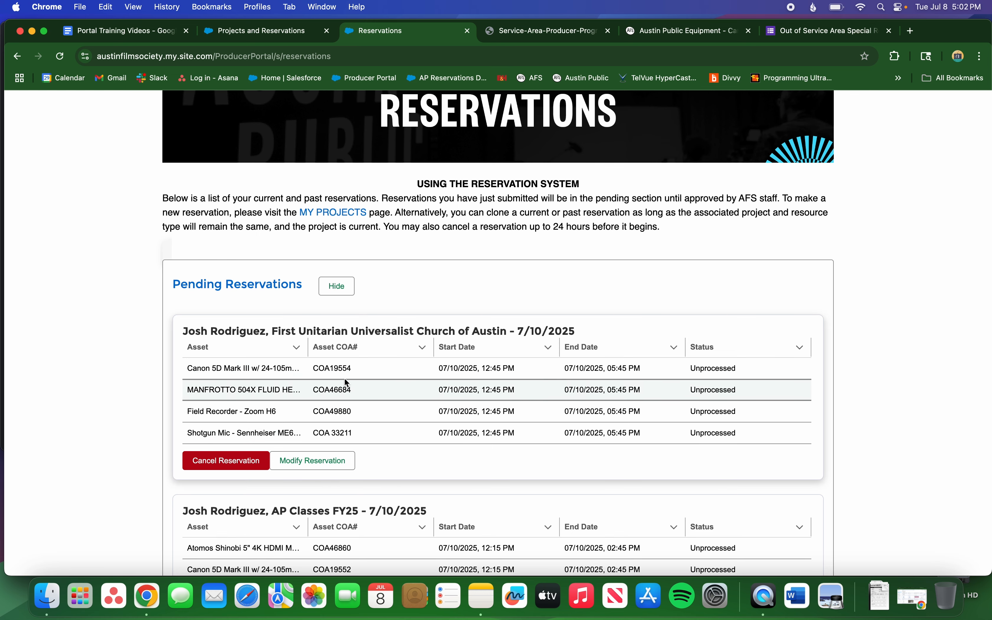
pyautogui.scroll(-3, 109, 350)
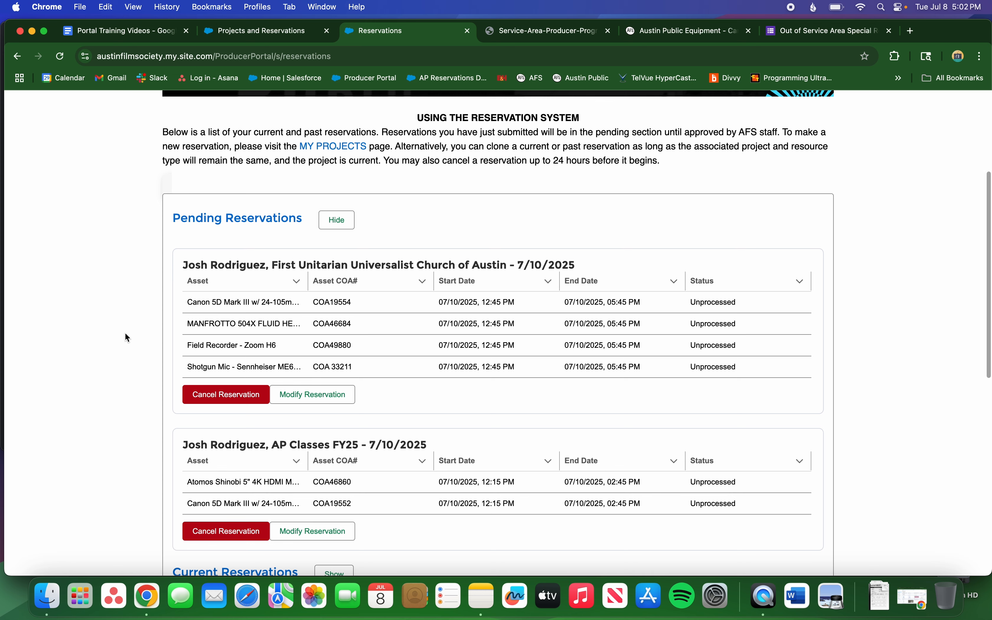
pyautogui.scroll(-2, 125, 335)
pyautogui.scroll(-1, 125, 332)
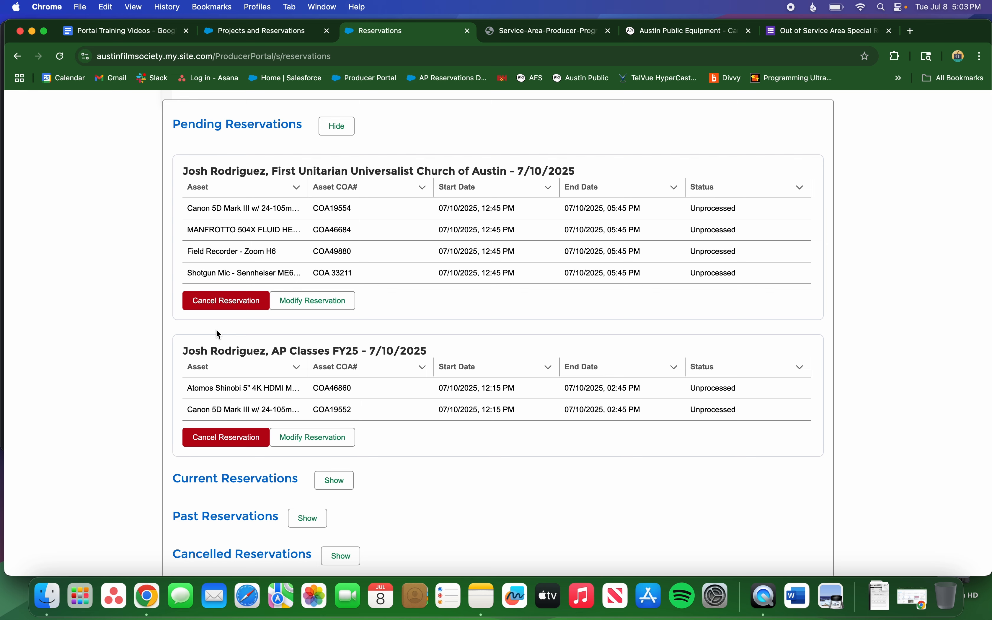
# Cancel the AP Classes FY25 reservation and view it under Cancelled Reservations.
pyautogui.click(227, 441)
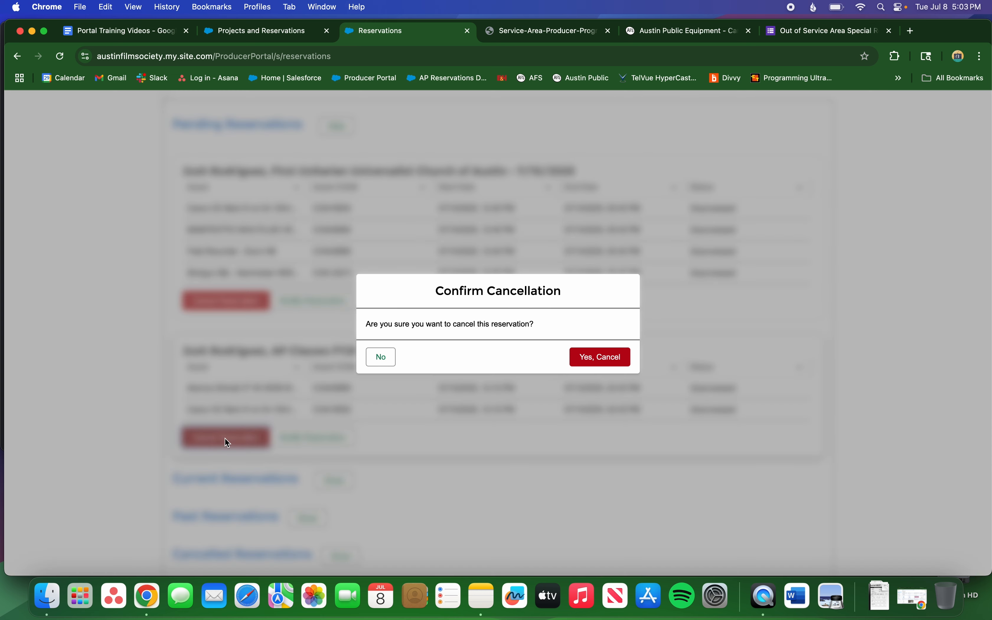
pyautogui.click(616, 363)
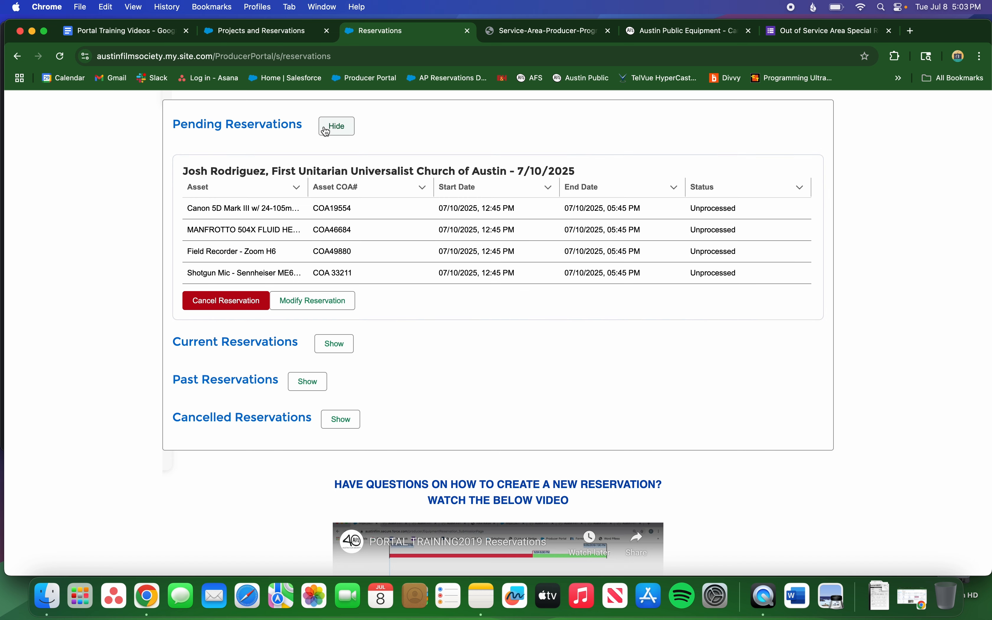
pyautogui.click(341, 419)
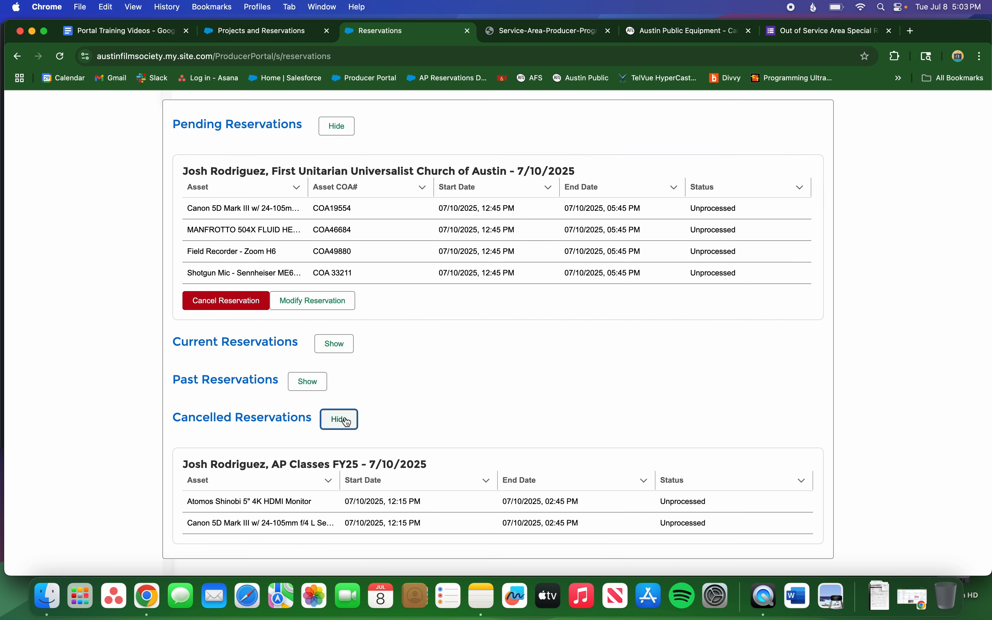
pyautogui.scroll(-2, 173, 394)
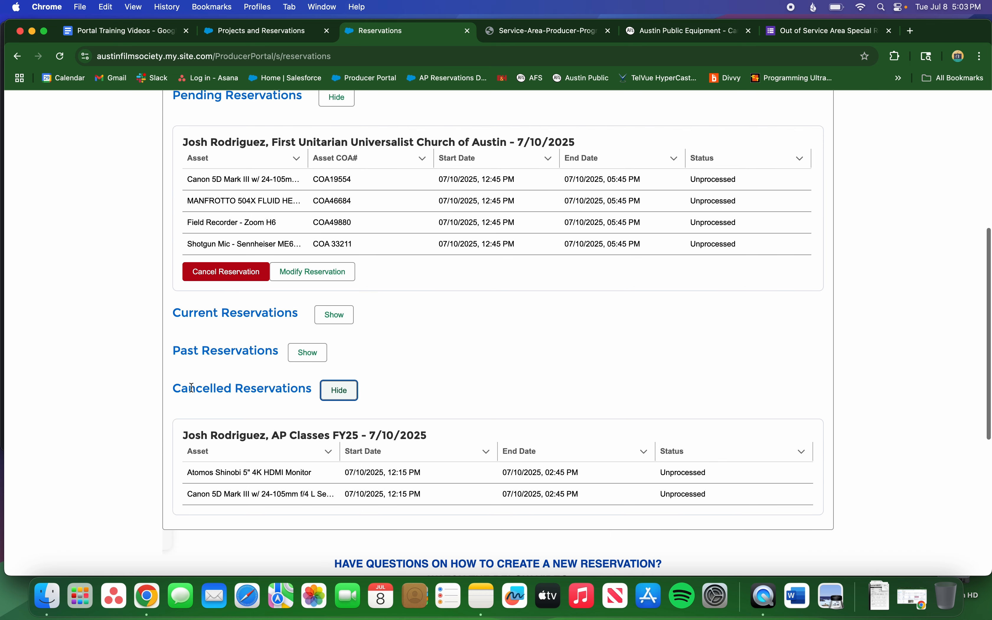
pyautogui.scroll(-2, 192, 388)
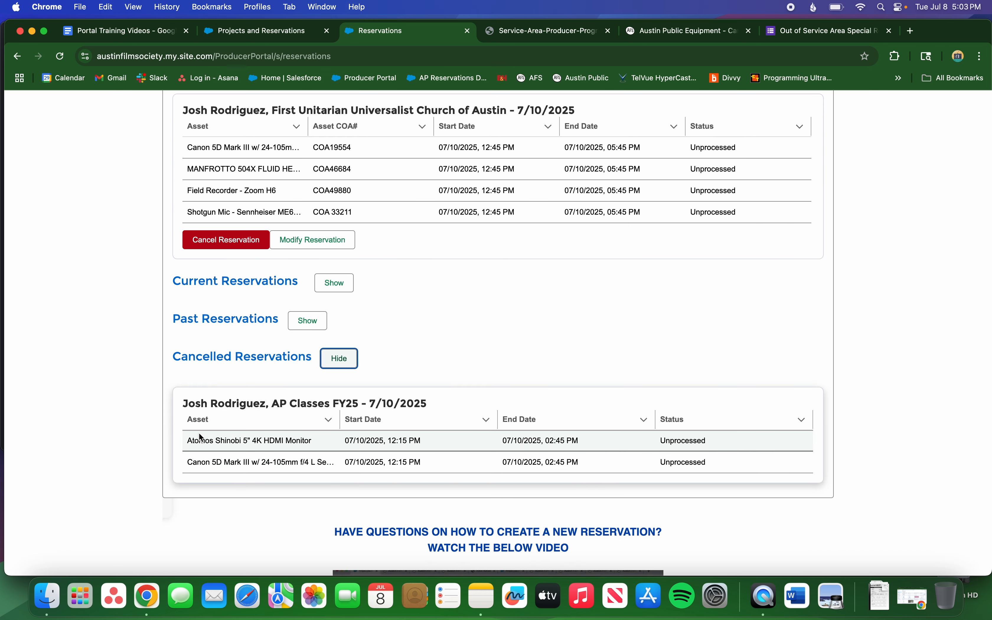
pyautogui.scroll(-2, 203, 459)
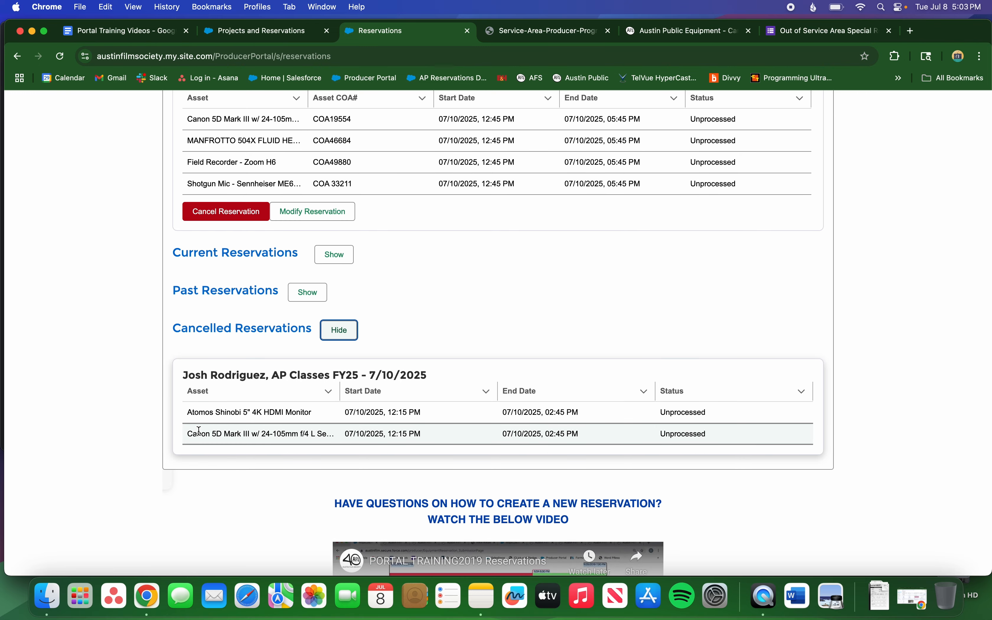
pyautogui.scroll(2, 199, 431)
pyautogui.scroll(2, 200, 430)
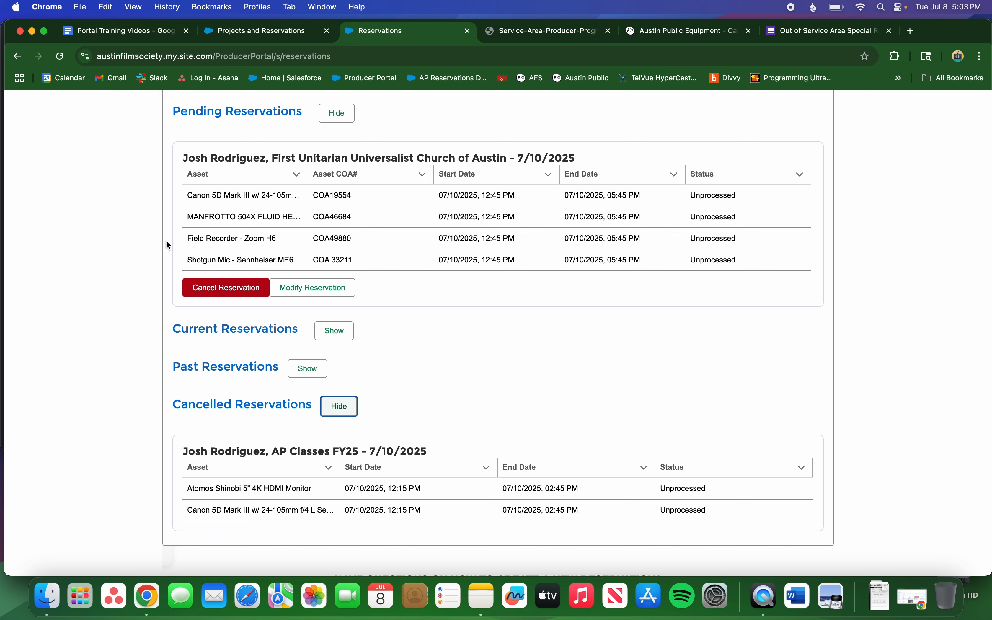
pyautogui.scroll(2, 168, 244)
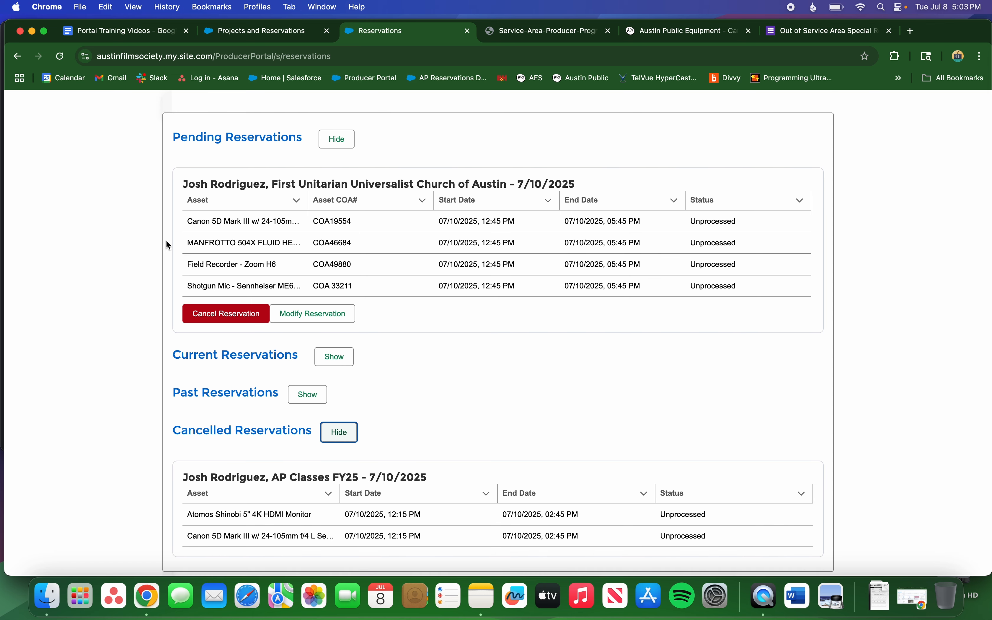
pyautogui.scroll(5, 168, 244)
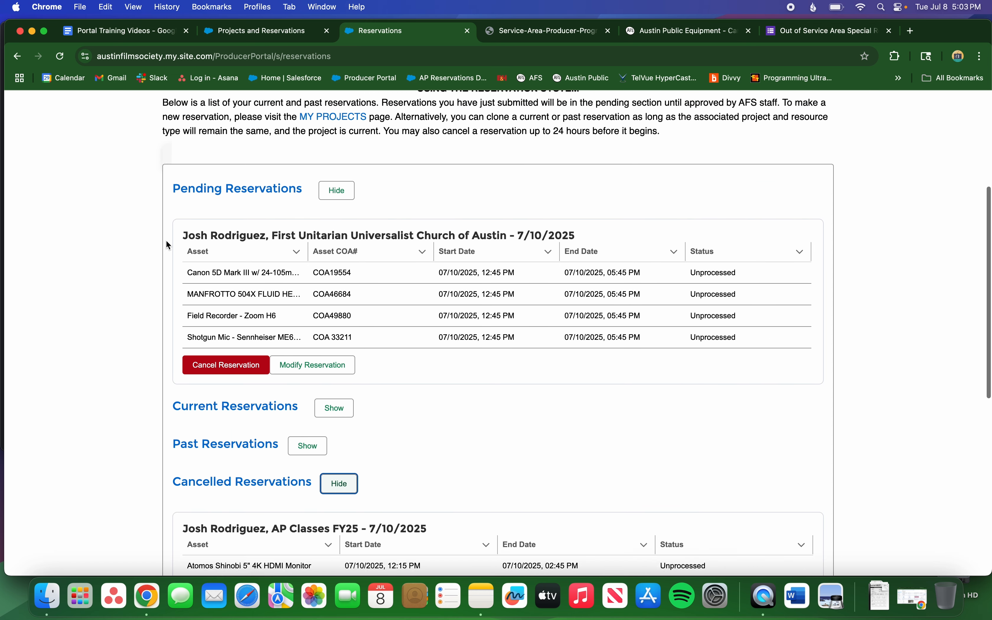
pyautogui.scroll(9, 167, 242)
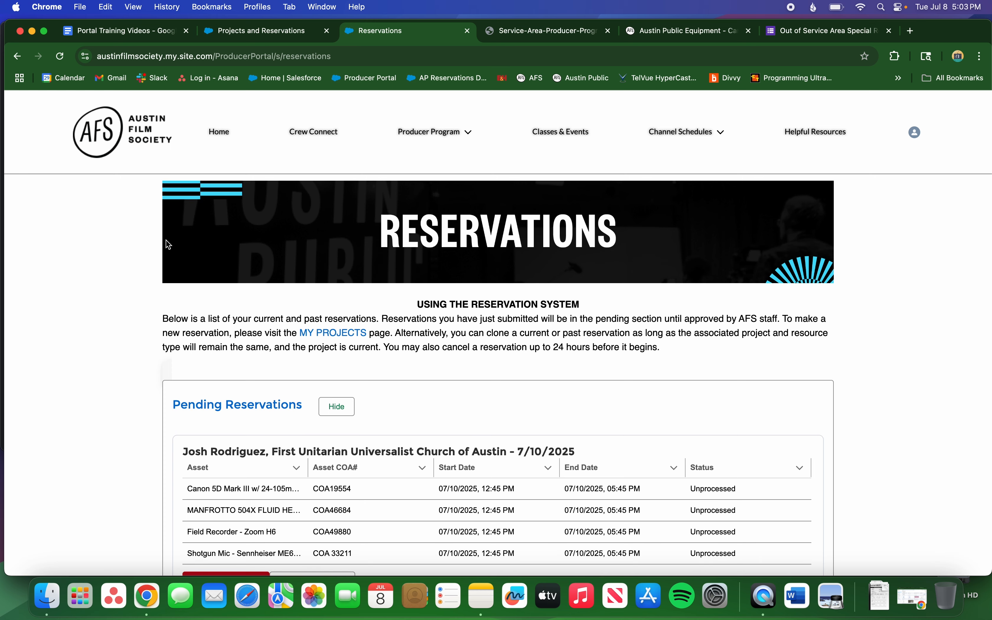
pyautogui.click(440, 135)
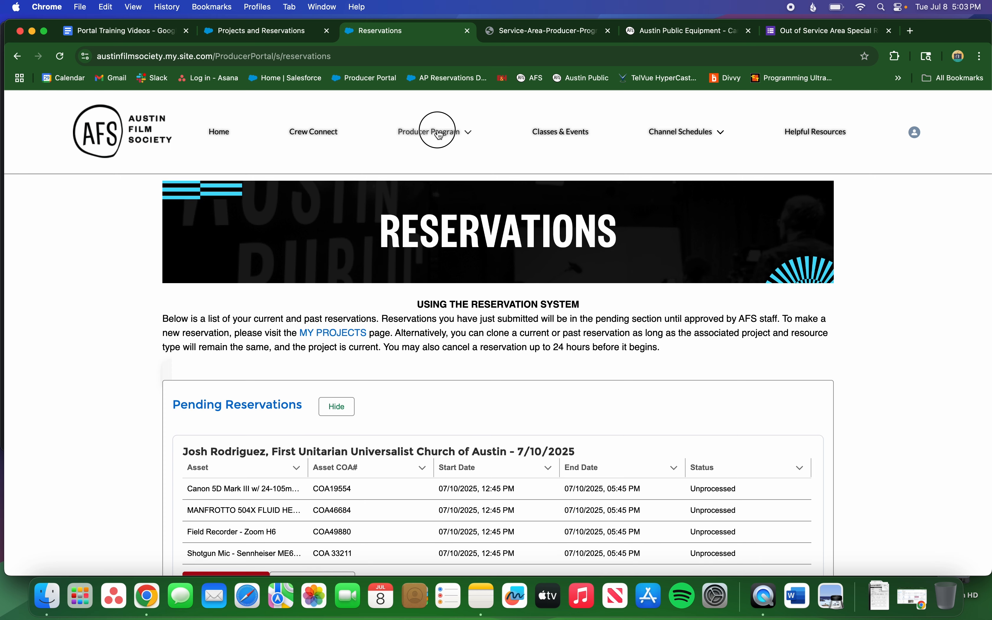
pyautogui.click(435, 185)
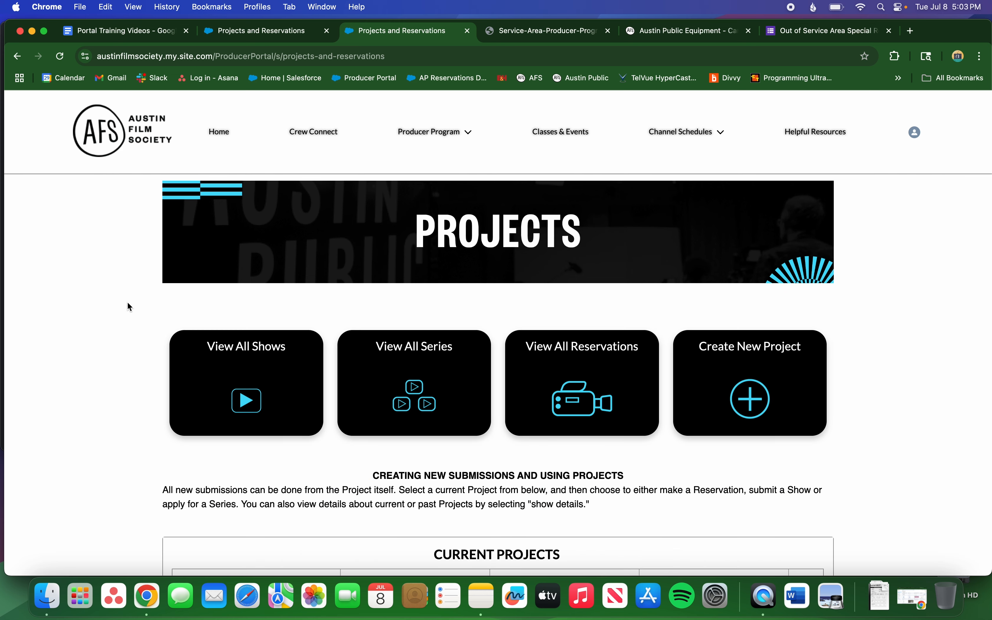
pyautogui.scroll(-2, 128, 303)
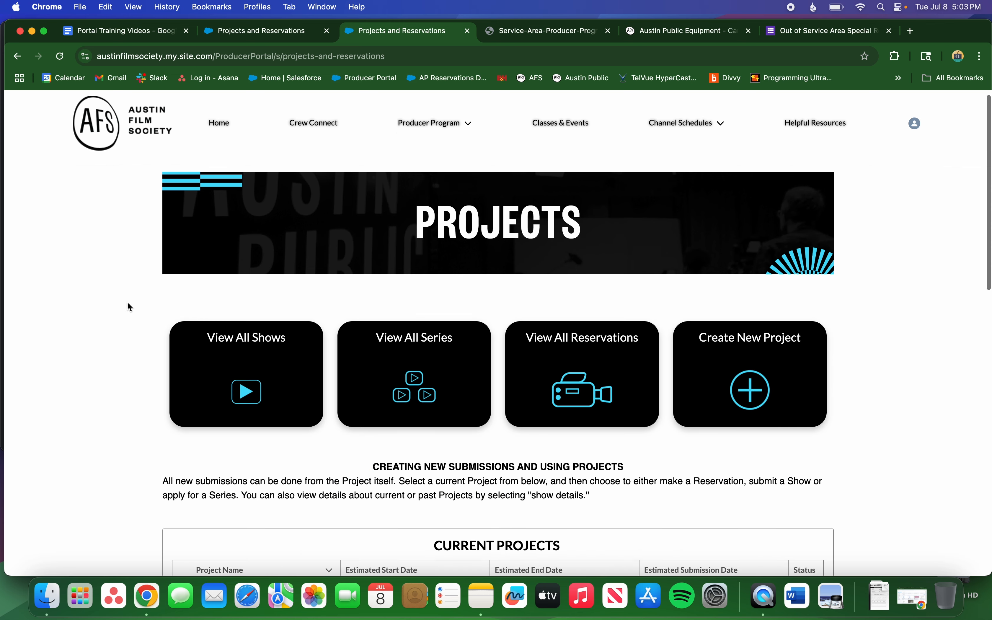
pyautogui.click(581, 300)
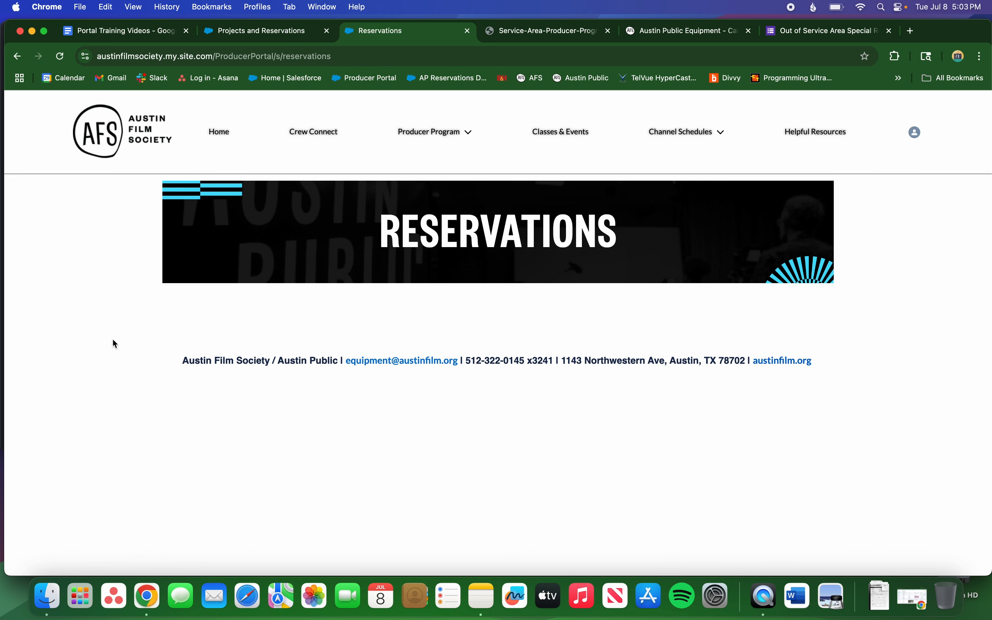
pyautogui.scroll(-5, 112, 340)
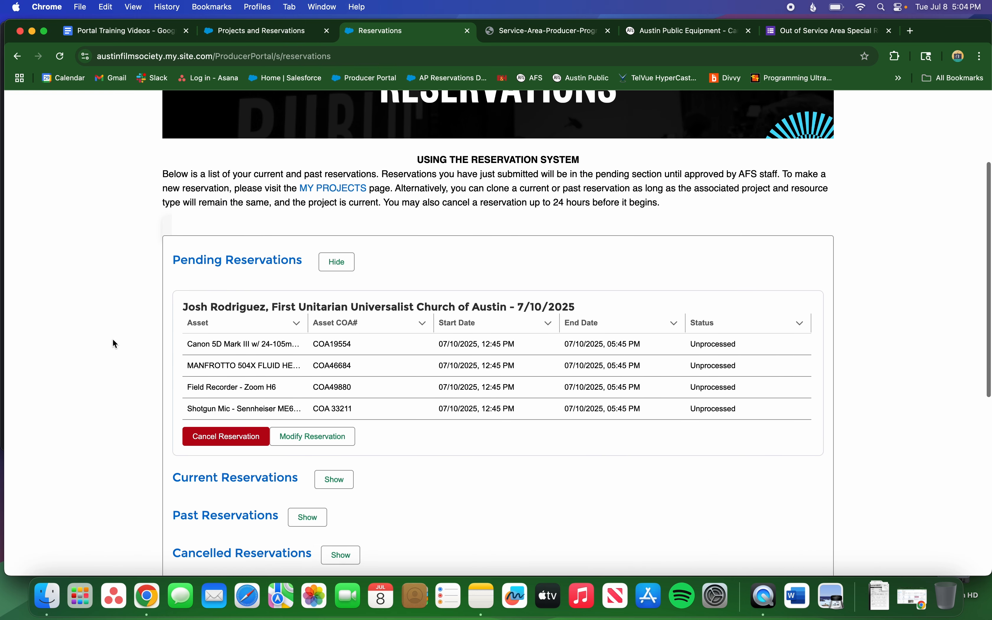
pyautogui.scroll(-2, 112, 344)
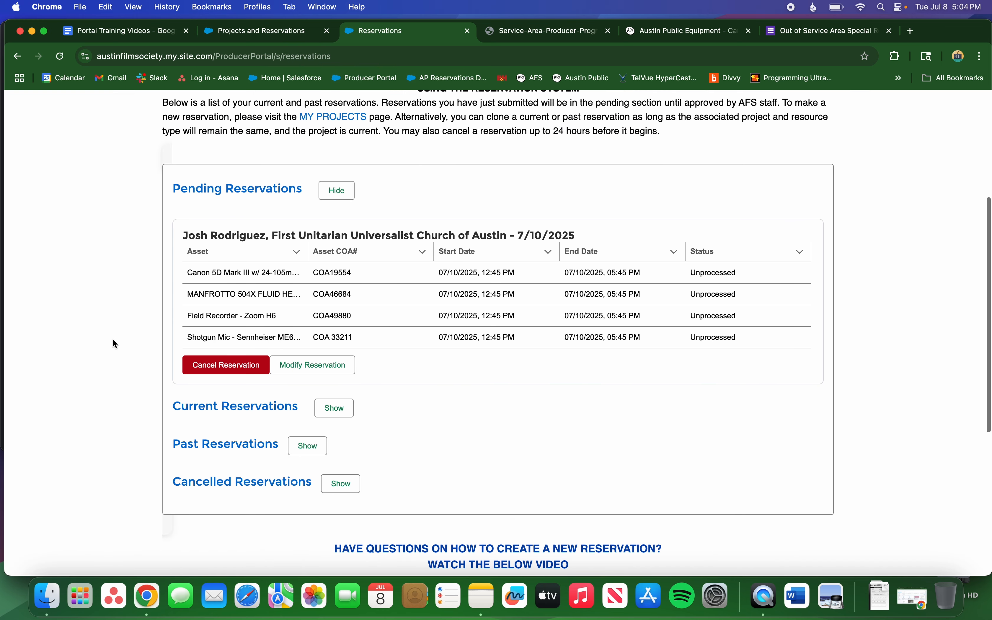
pyautogui.click(313, 450)
pyautogui.scroll(-3, 161, 318)
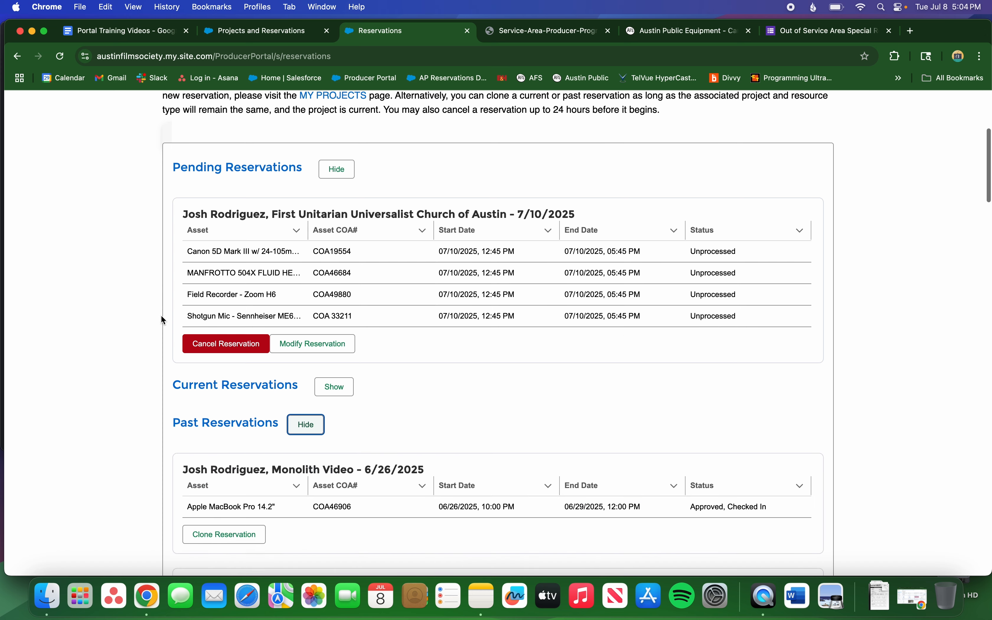
pyautogui.scroll(-5, 161, 316)
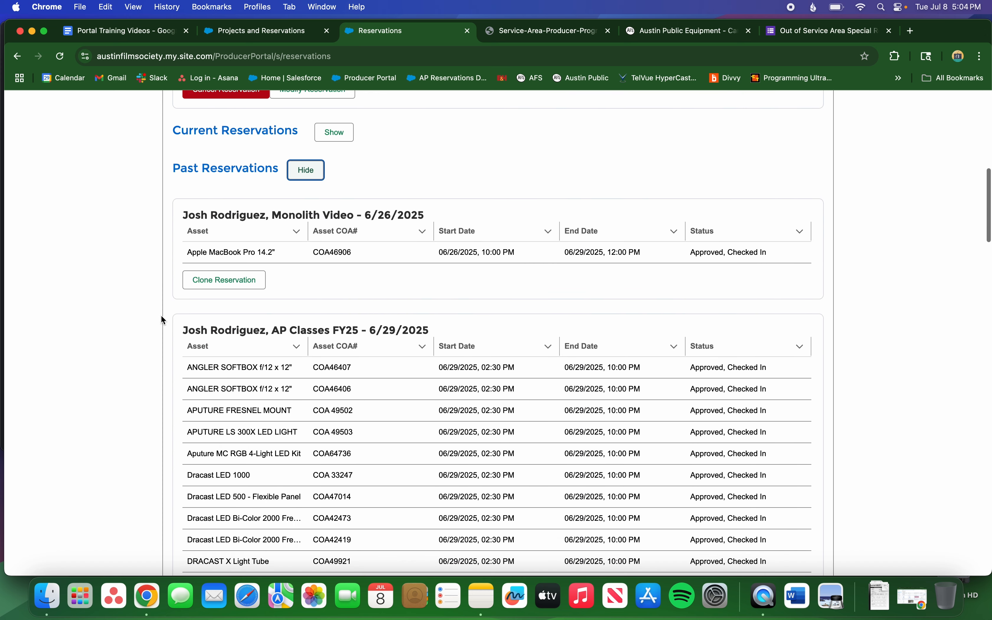
pyautogui.scroll(-1, 162, 319)
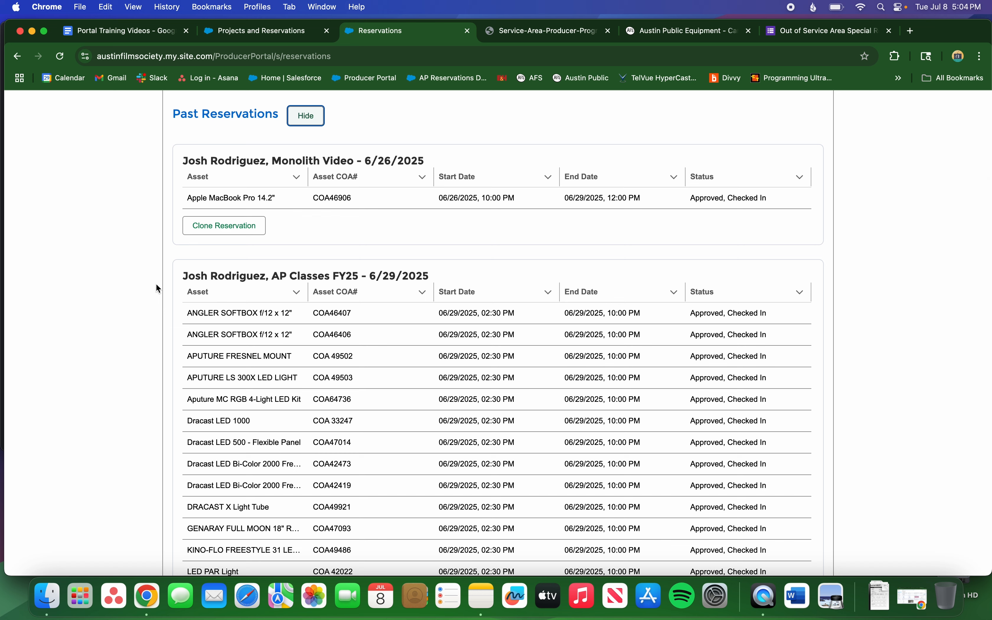
pyautogui.scroll(1, 158, 289)
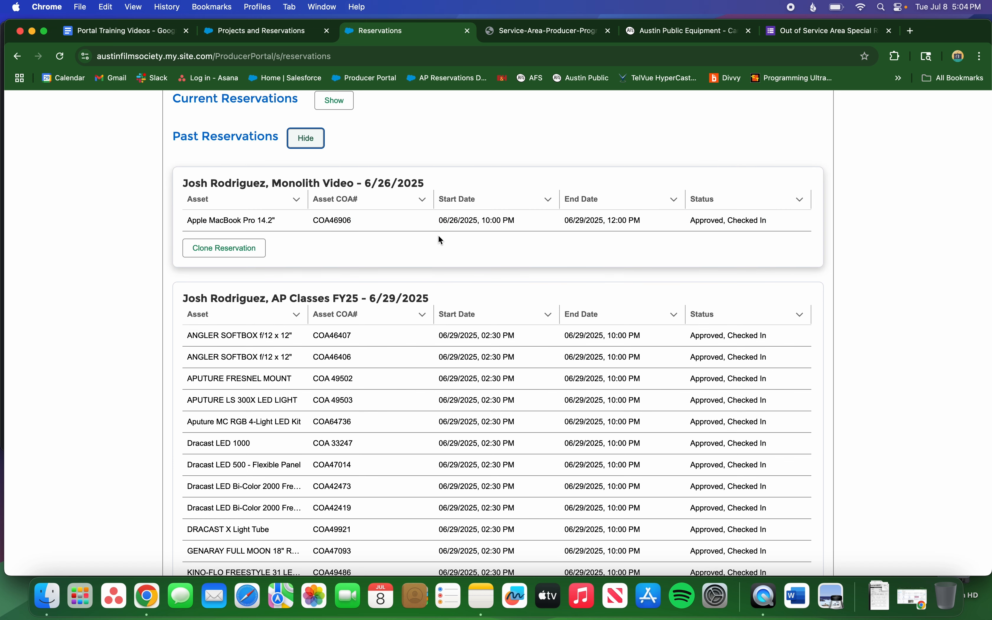
# Clone the Monolith Video MacBook reservation with start and end dates of Jul 15, 2025.
pyautogui.click(244, 246)
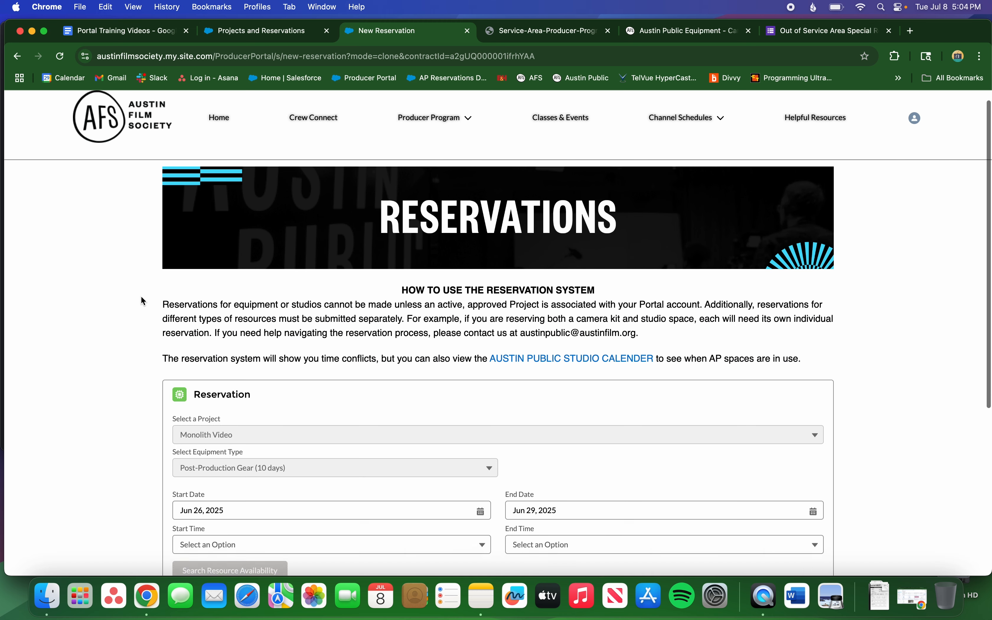
pyautogui.scroll(-3, 143, 301)
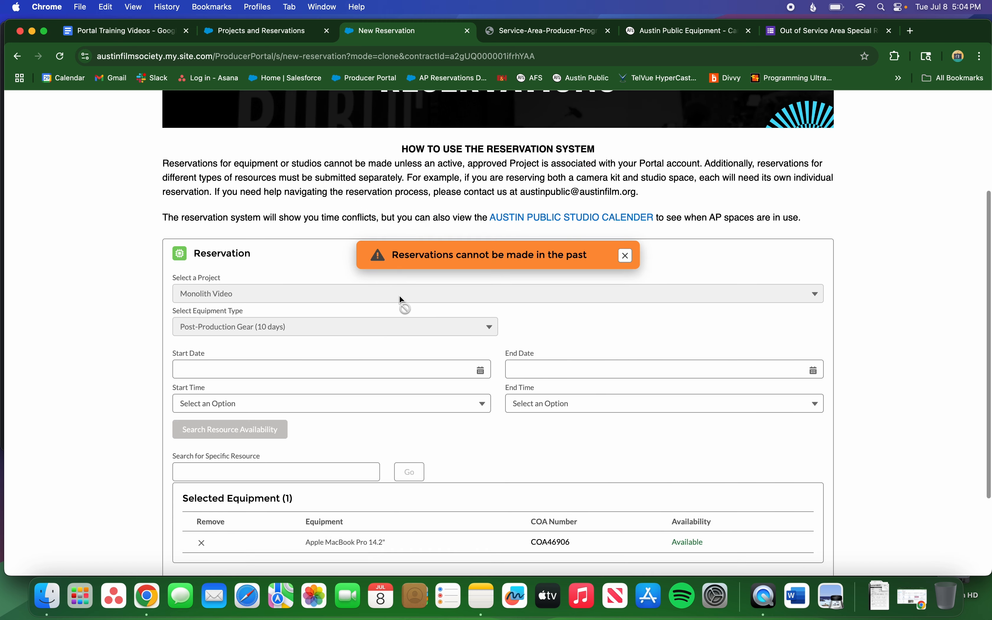
pyautogui.scroll(-3, 533, 254)
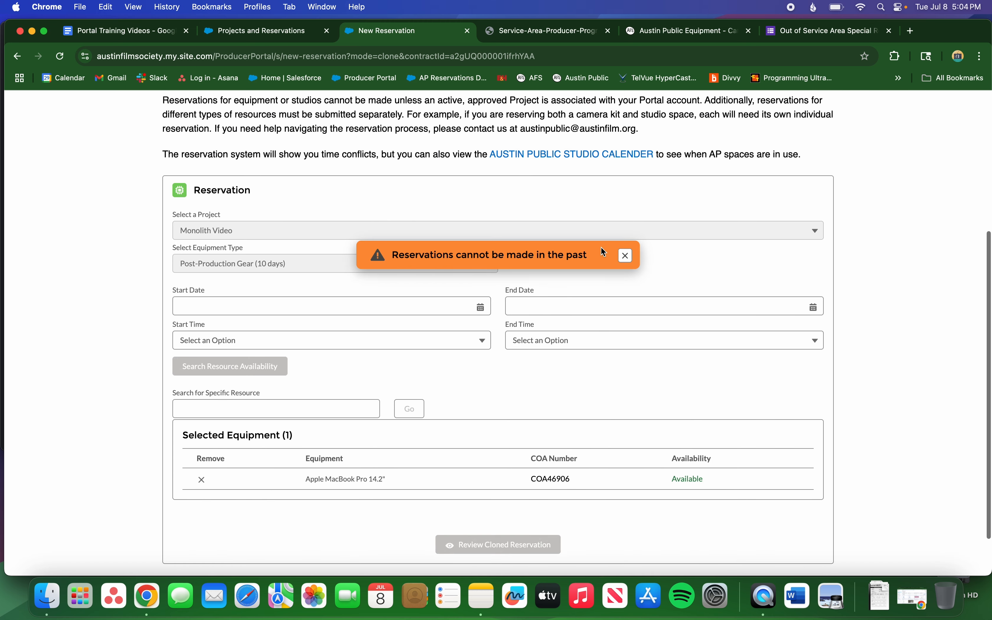
pyautogui.click(627, 256)
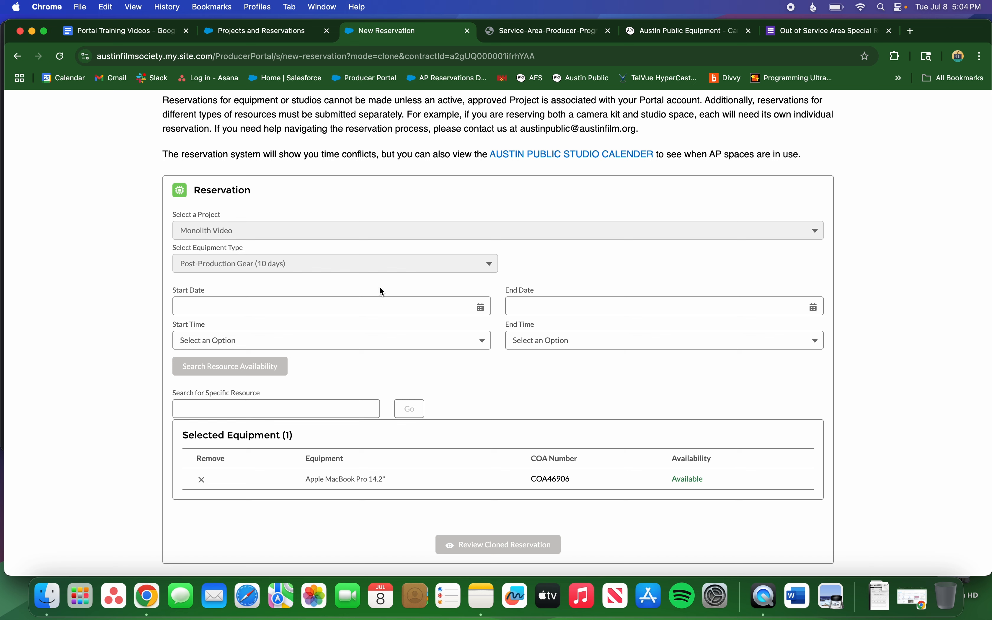
pyautogui.click(381, 306)
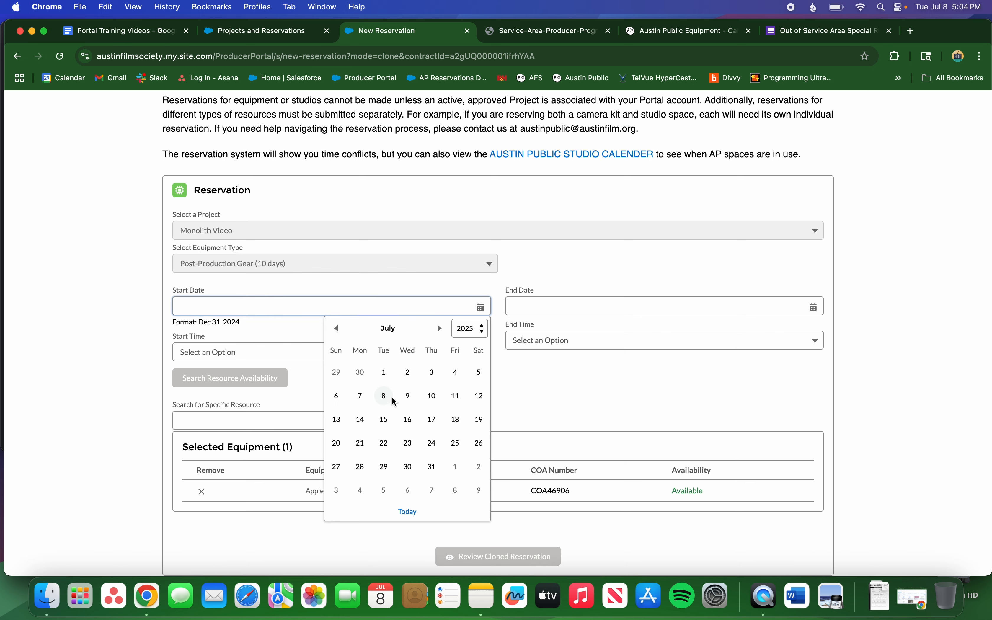
pyautogui.click(387, 419)
pyautogui.click(583, 299)
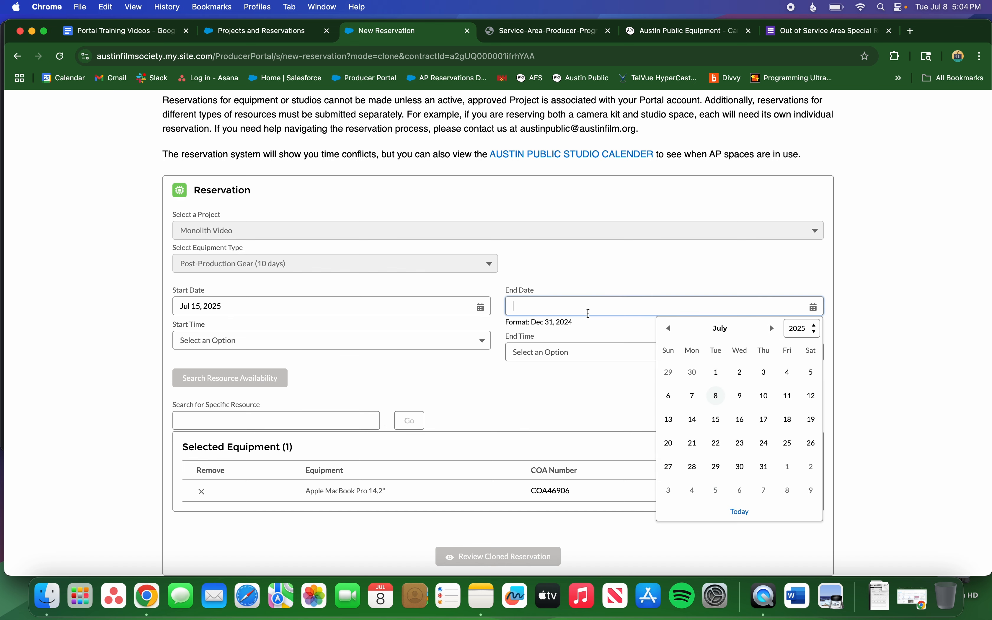
pyautogui.click(716, 419)
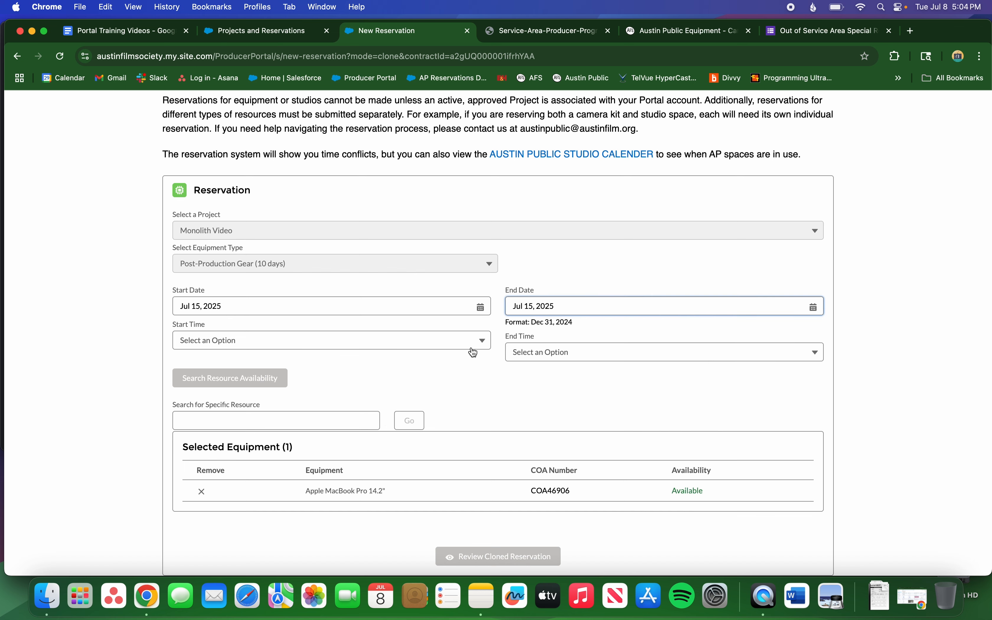
# Set the clone's times to 12:15 PM–04:15 PM and review it.
pyautogui.click(462, 345)
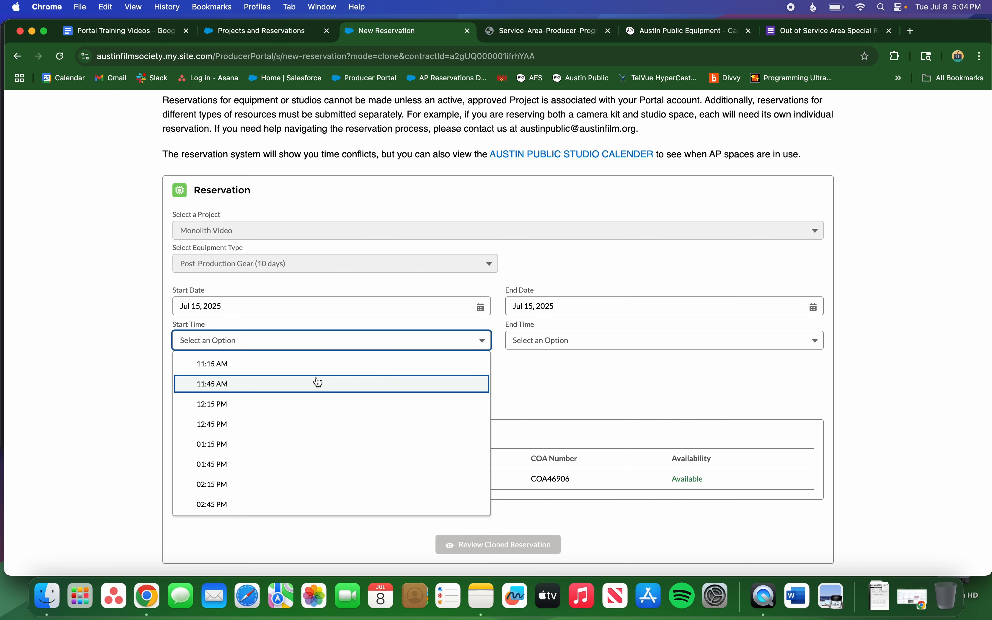
pyautogui.click(318, 405)
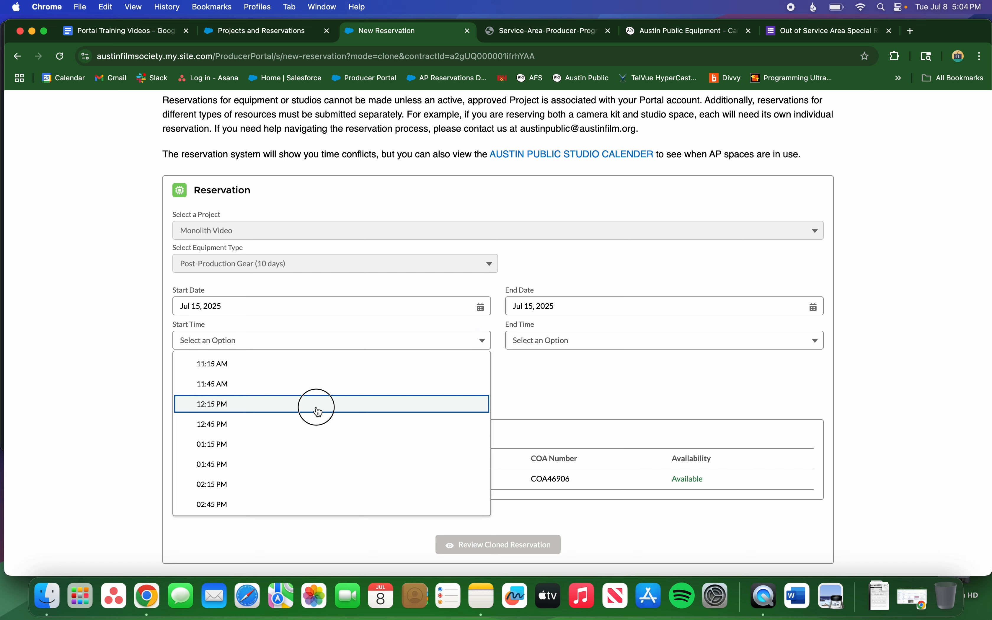
pyautogui.click(570, 344)
pyautogui.scroll(-3, 567, 461)
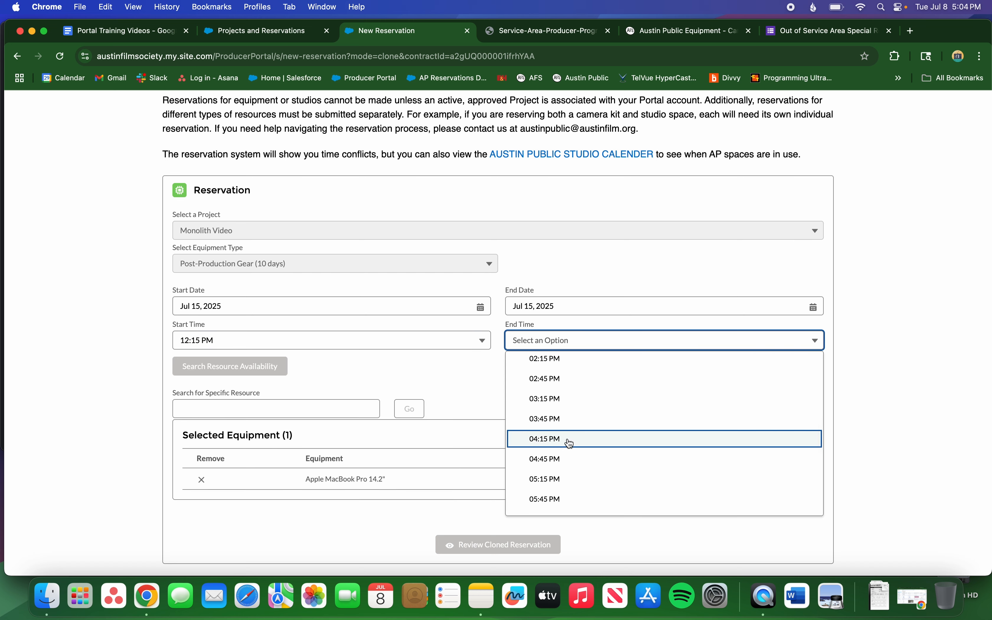
pyautogui.click(568, 439)
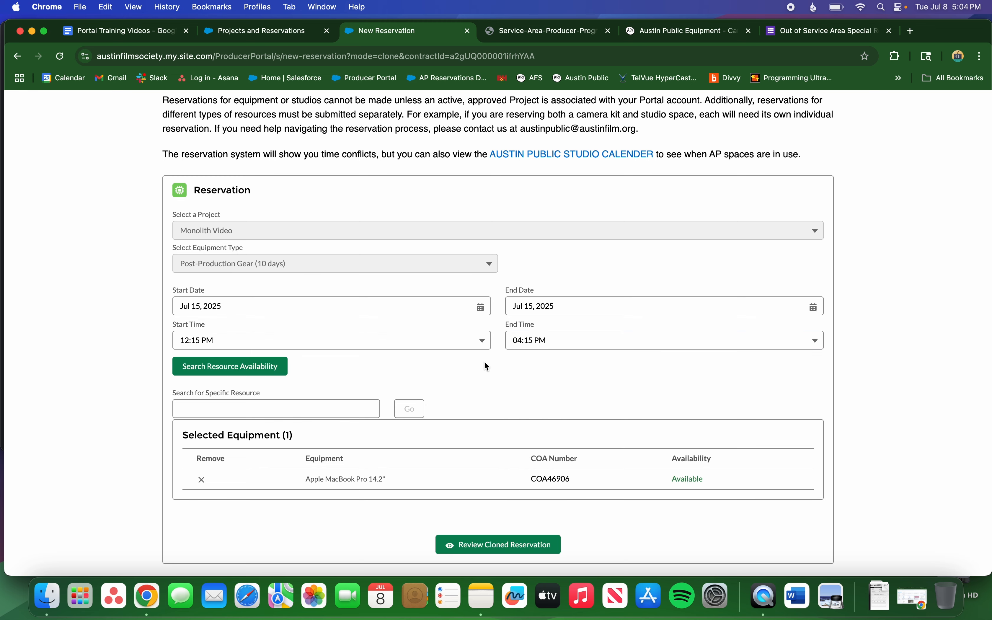
pyautogui.scroll(-2, 437, 374)
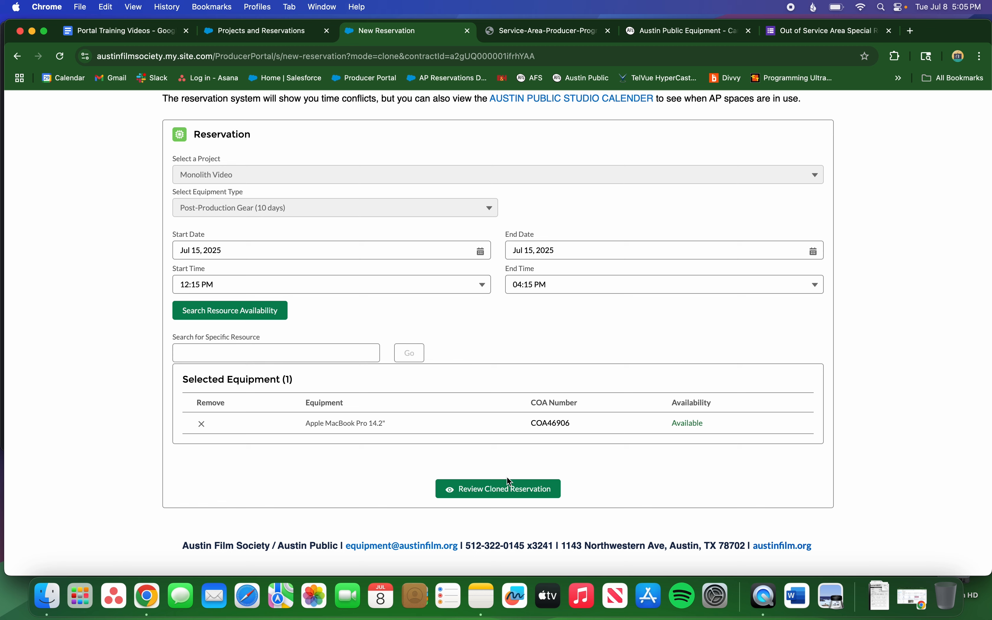
pyautogui.click(508, 490)
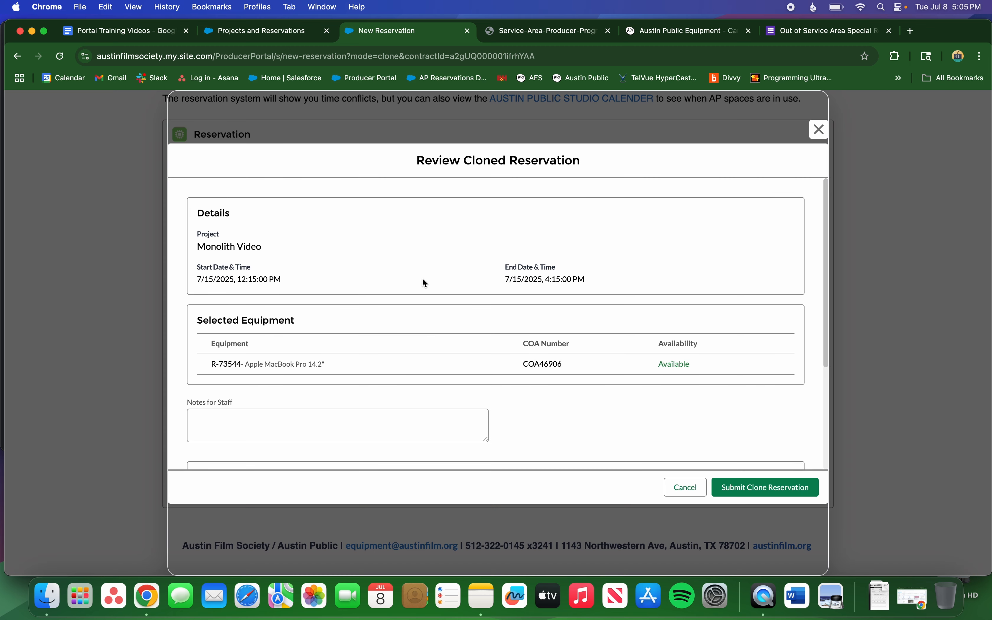
# Look over the cloned MacBook reservation review and submit the clone.
pyautogui.scroll(-1, 424, 281)
pyautogui.scroll(-3, 424, 282)
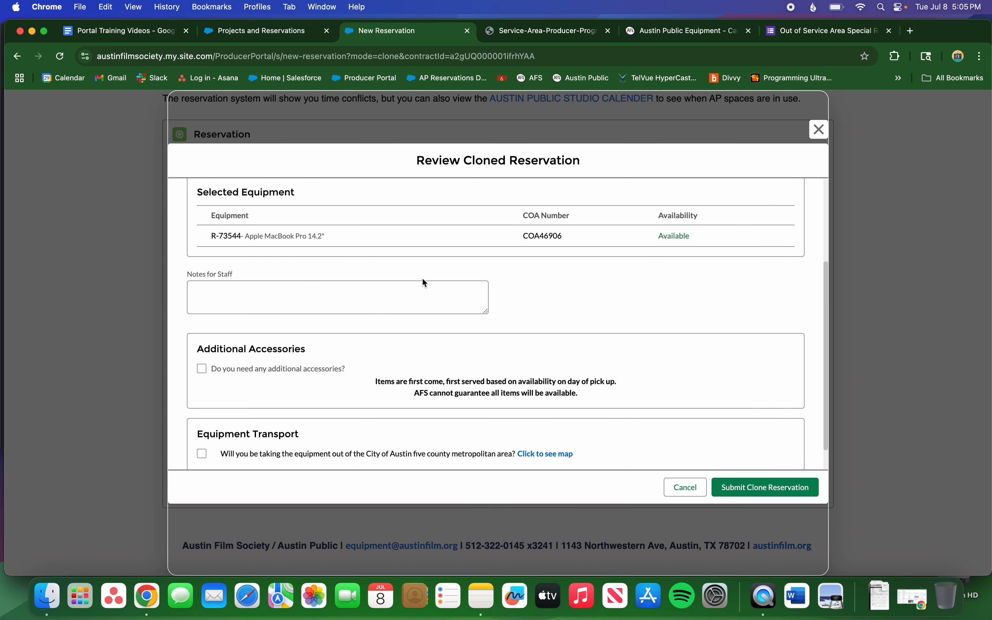
pyautogui.scroll(-1, 422, 278)
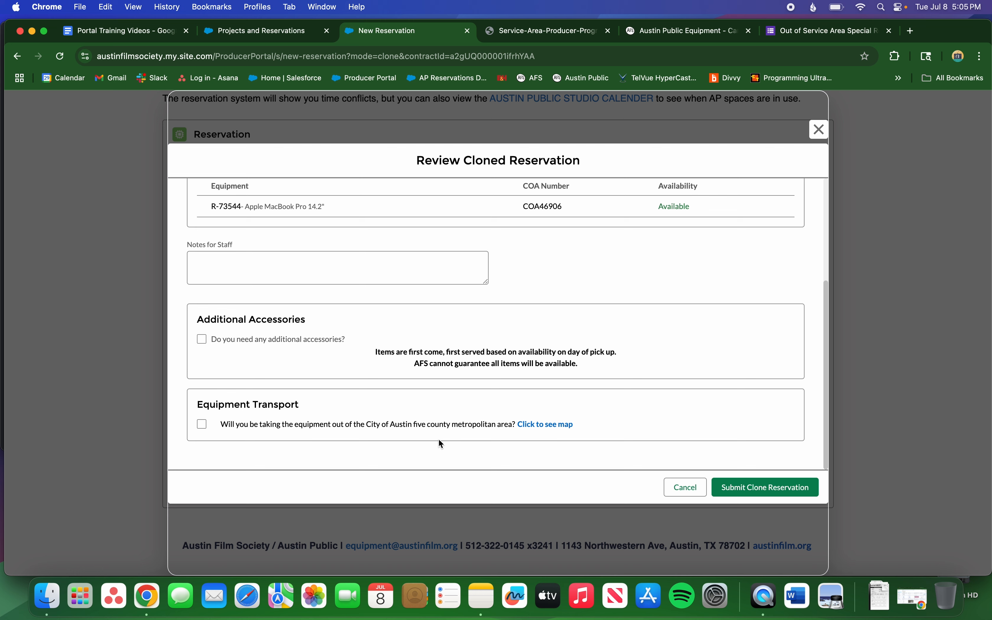
pyautogui.click(757, 489)
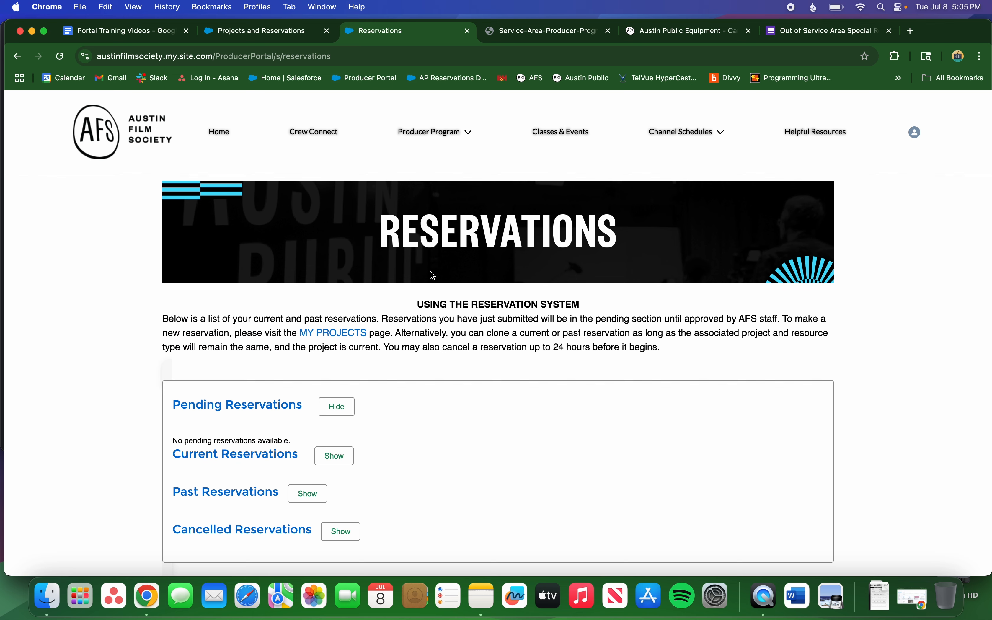
# Confirm the MacBook Pro COA46906 reservation for 7/15/2025 shows Unprocessed under Pending Reservations.
pyautogui.scroll(-5, 434, 277)
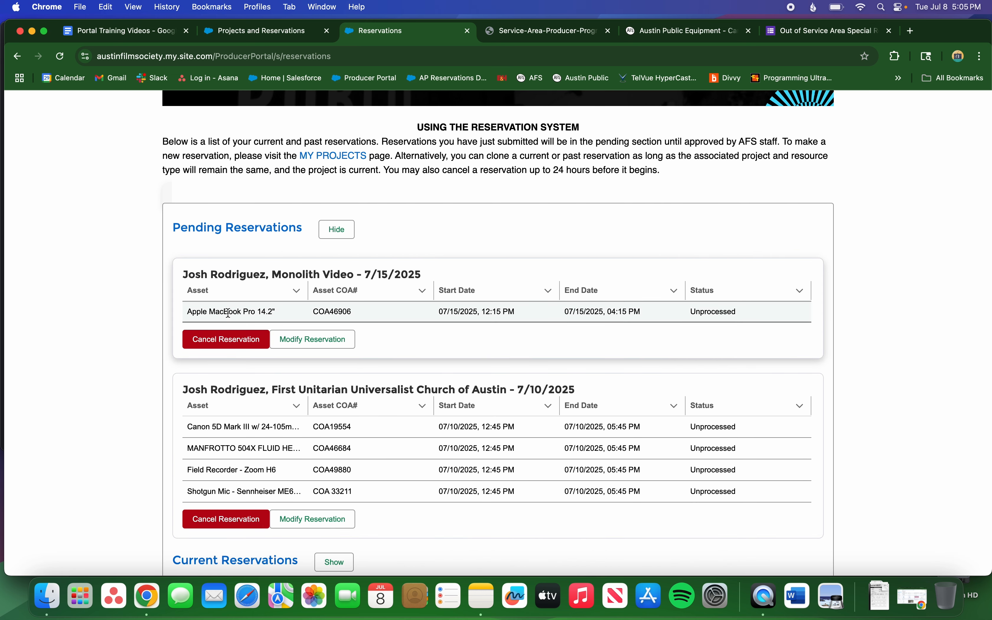
pyautogui.moveTo(193, 312); pyautogui.dragTo(276, 315)
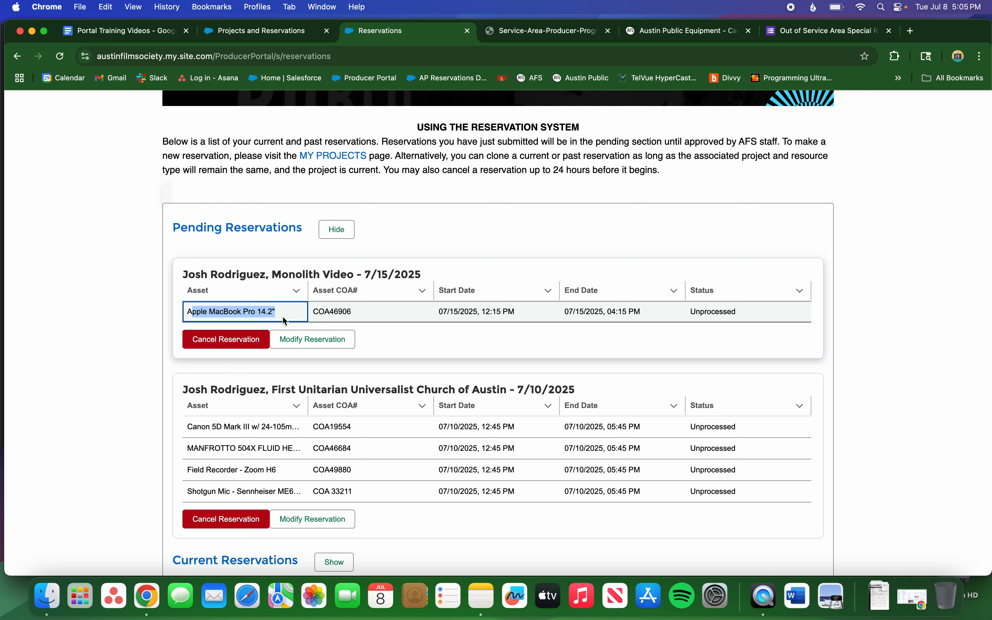
pyautogui.click(162, 324)
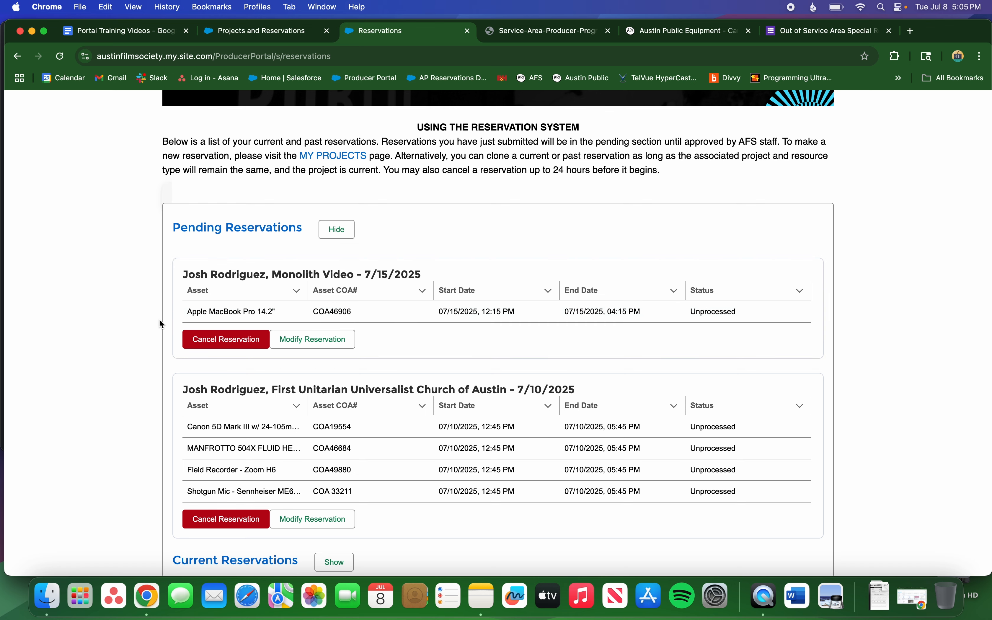
pyautogui.scroll(-5, 161, 324)
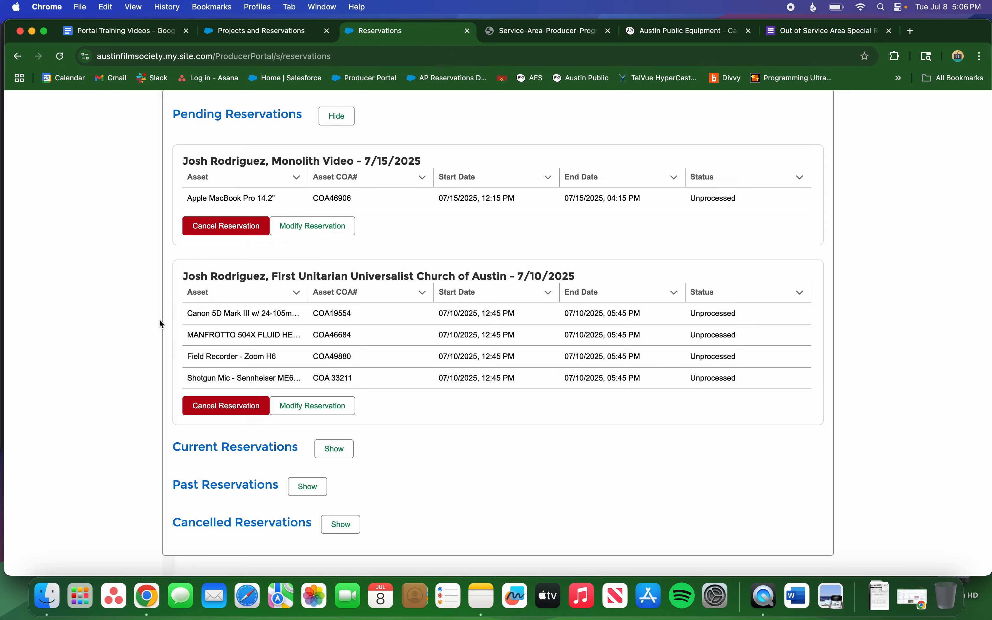
pyautogui.scroll(7, 162, 324)
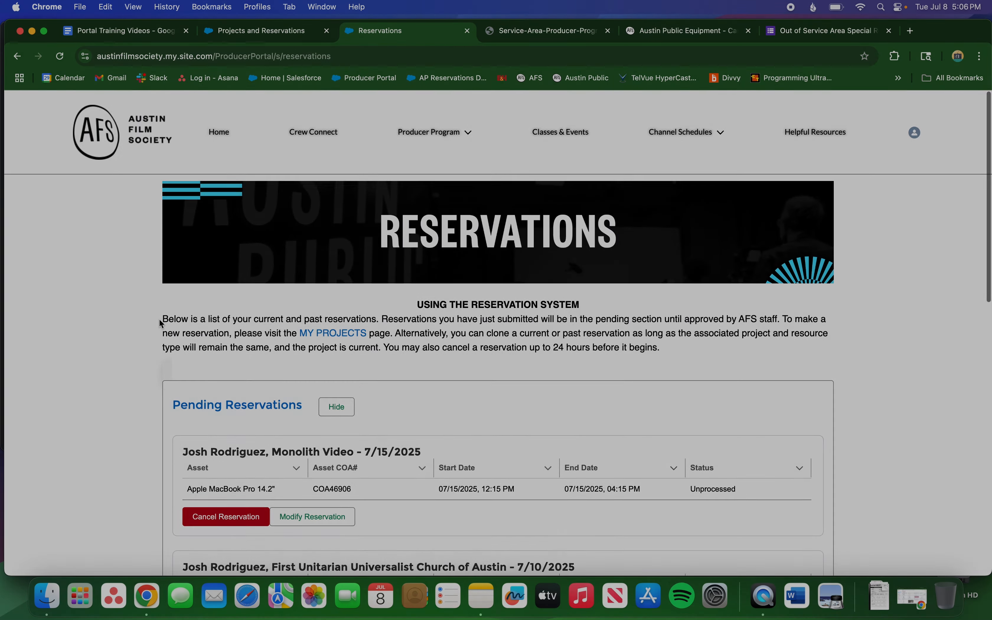